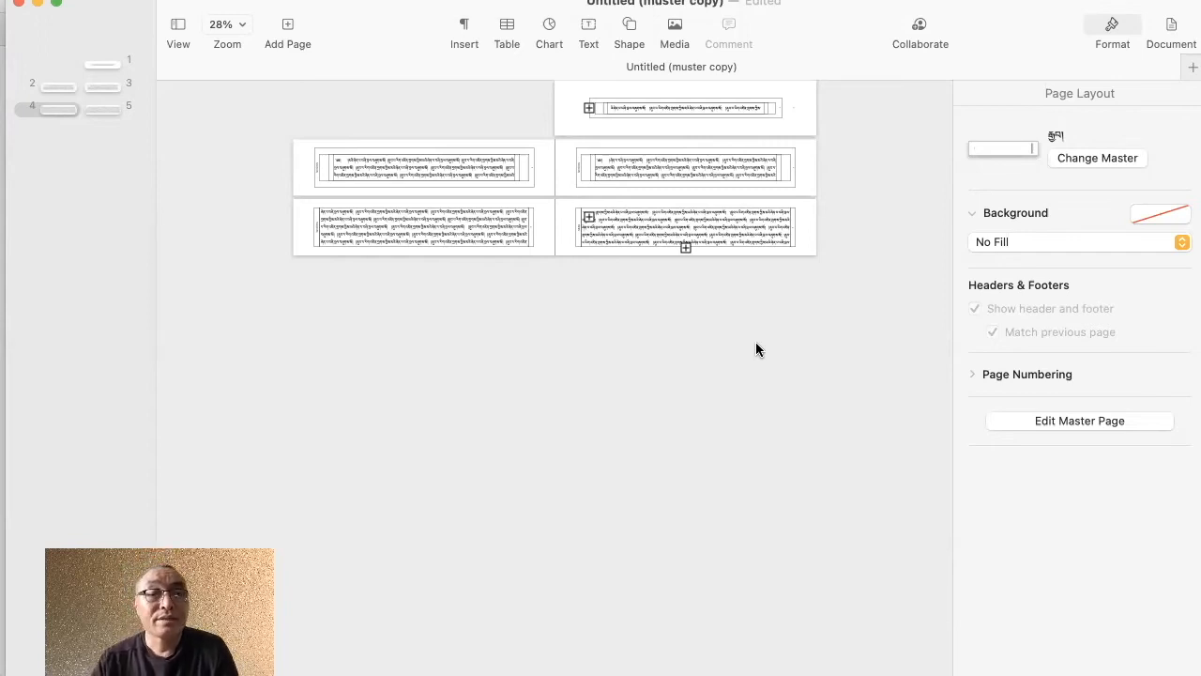
Bring the muster copy document into view and open its master pages for editing.
key("super+a")
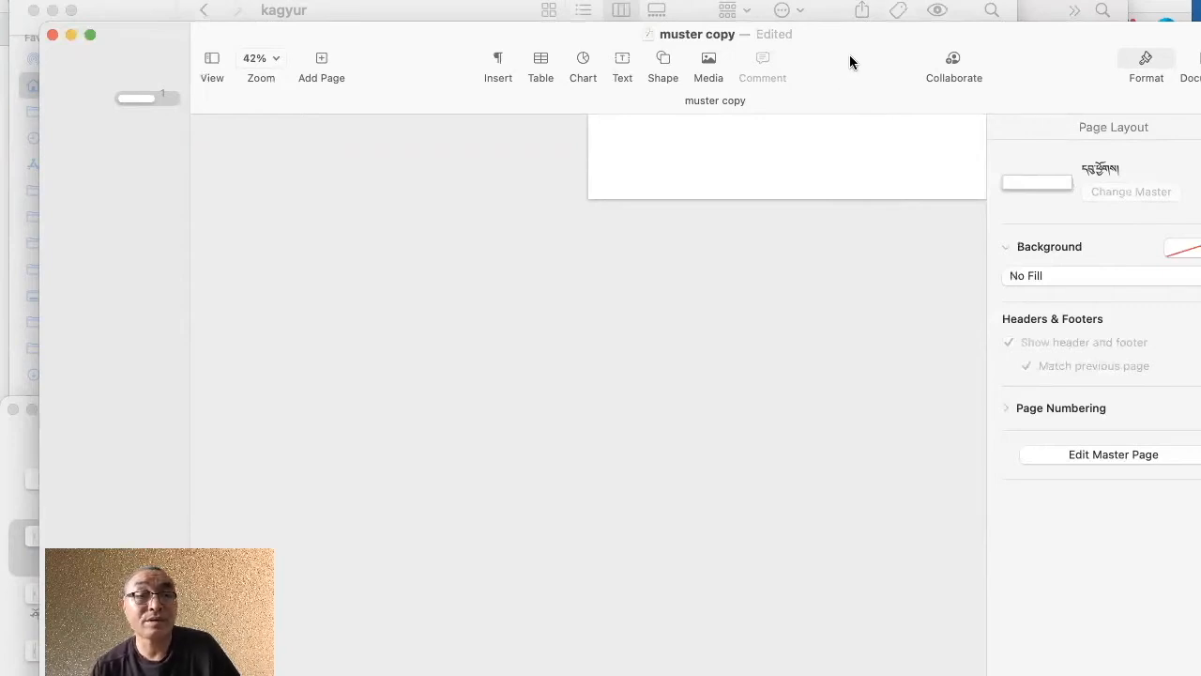
left_click_drag(831, 53, 403, 8)
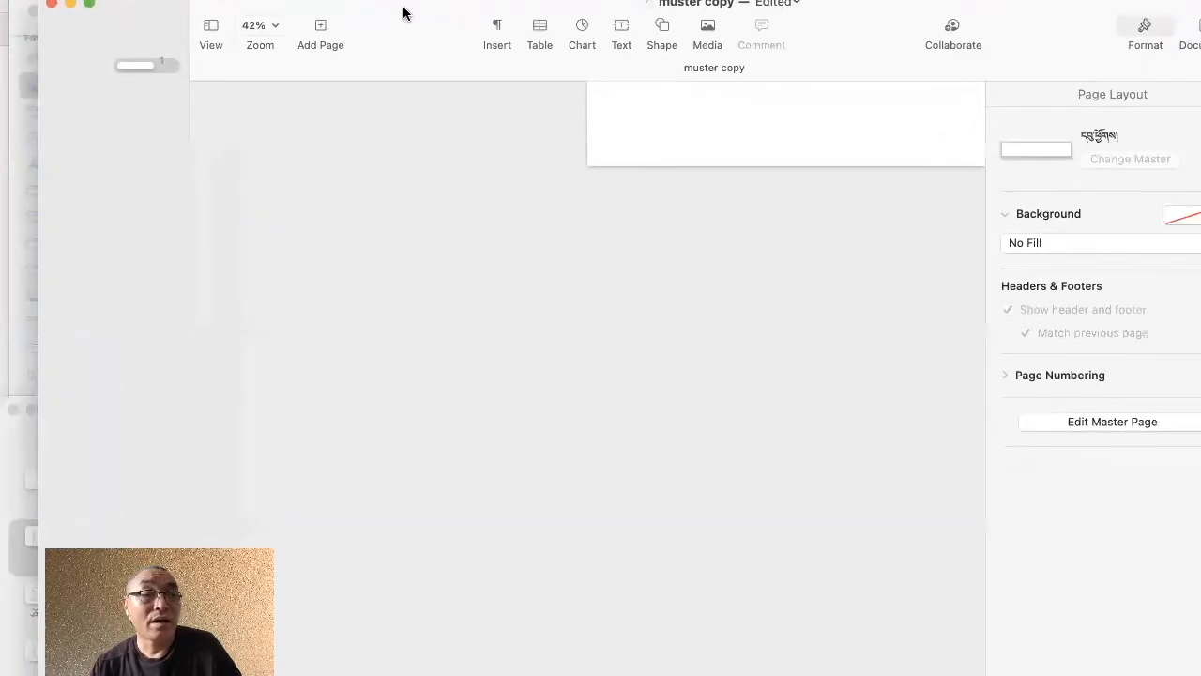
left_click(210, 28)
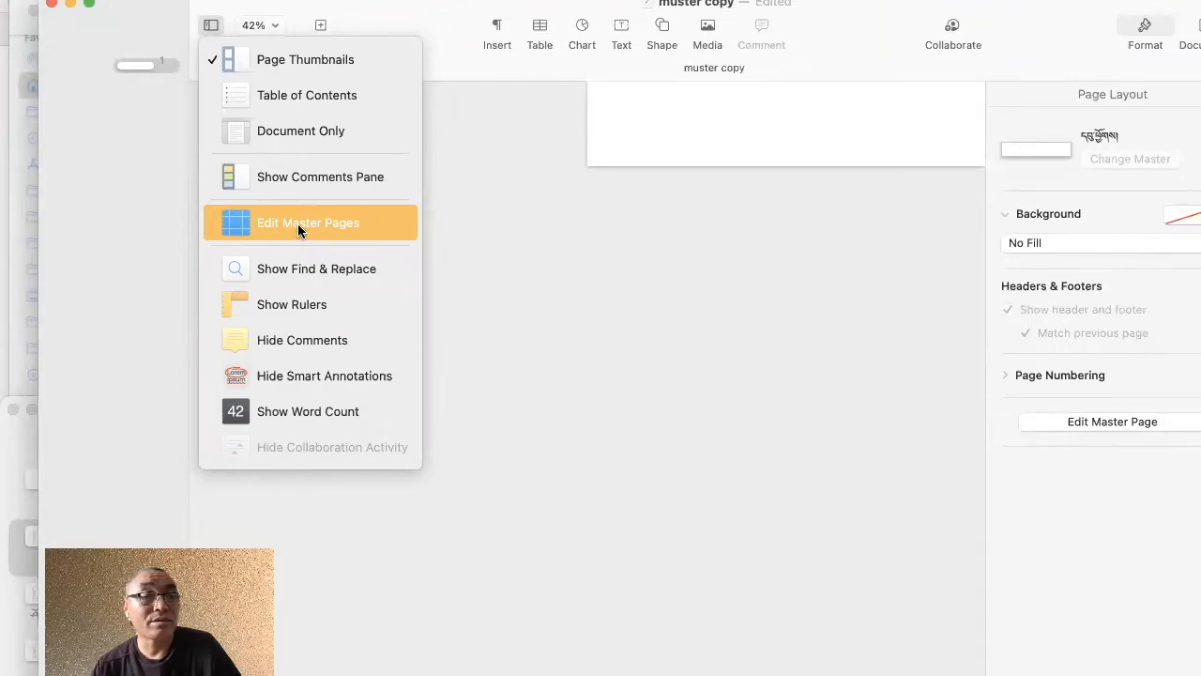
left_click(280, 223)
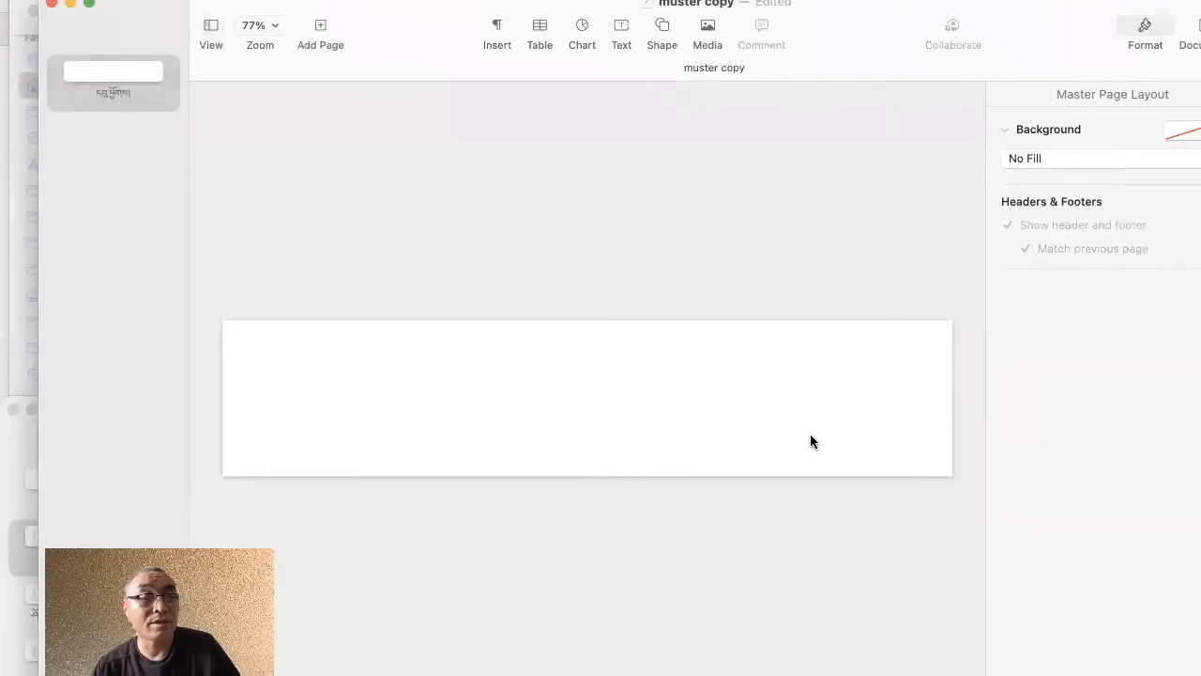
Copy the complete frame from the first master page of muster onto the blank master page in muster copy.
key("super+grave")
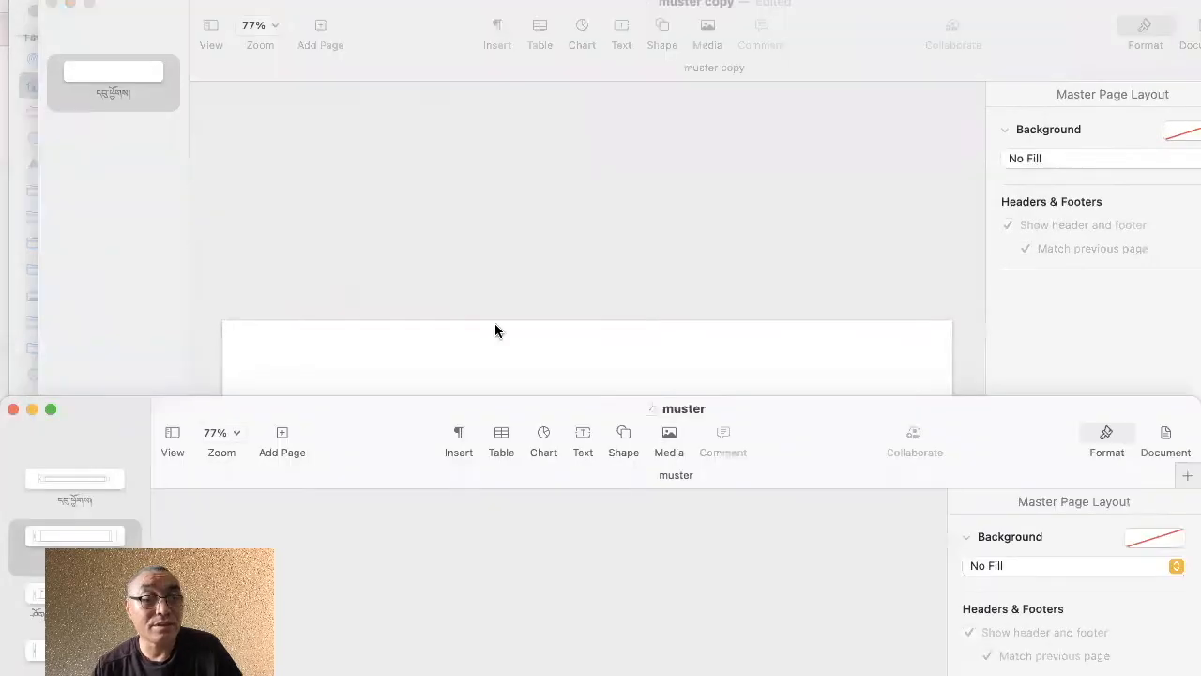
left_click_drag(357, 426, 413, 75)
left_click_drag(280, 402, 923, 526)
left_click(435, 25)
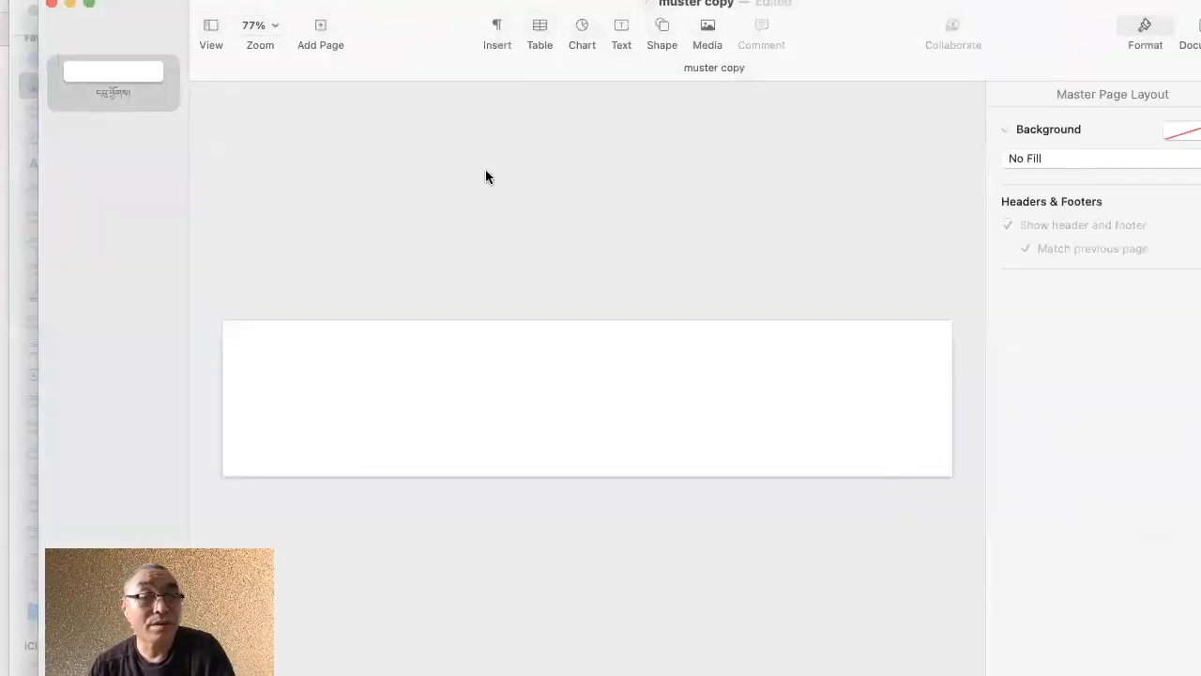
key("super+v")
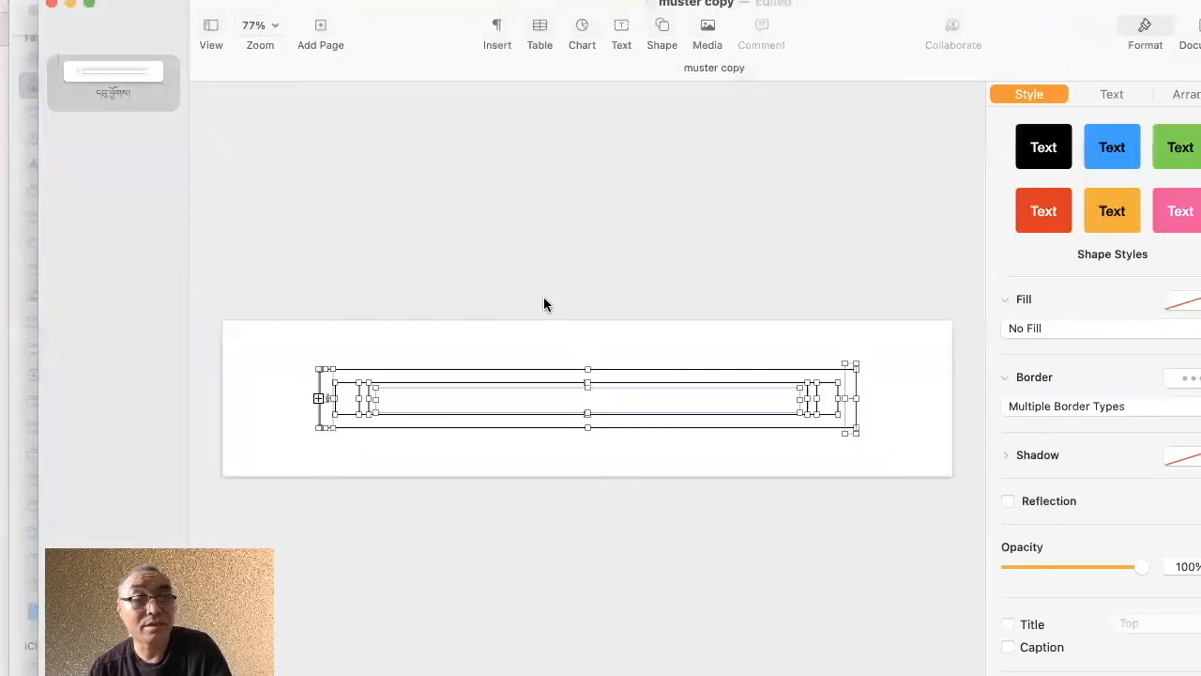
Add a master page based on the first one and name it དབུ་ཕྱོགས་ཀྱི་རྒྱབ།.
left_click(211, 184)
left_click(319, 30)
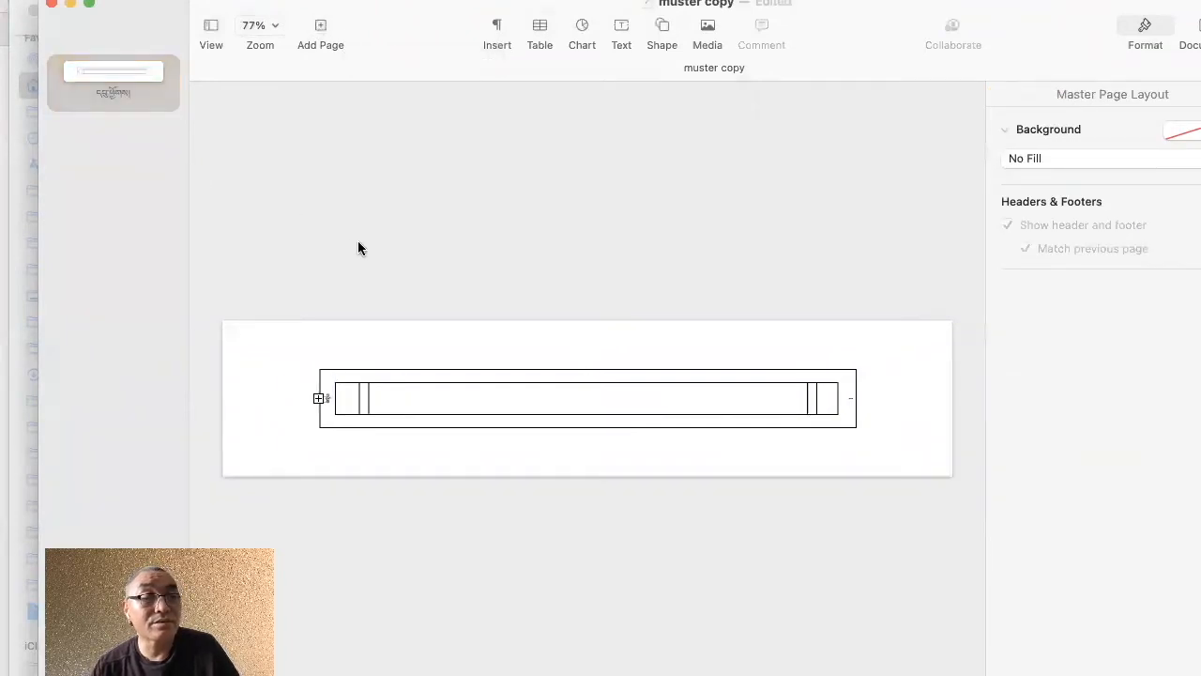
left_click(320, 29)
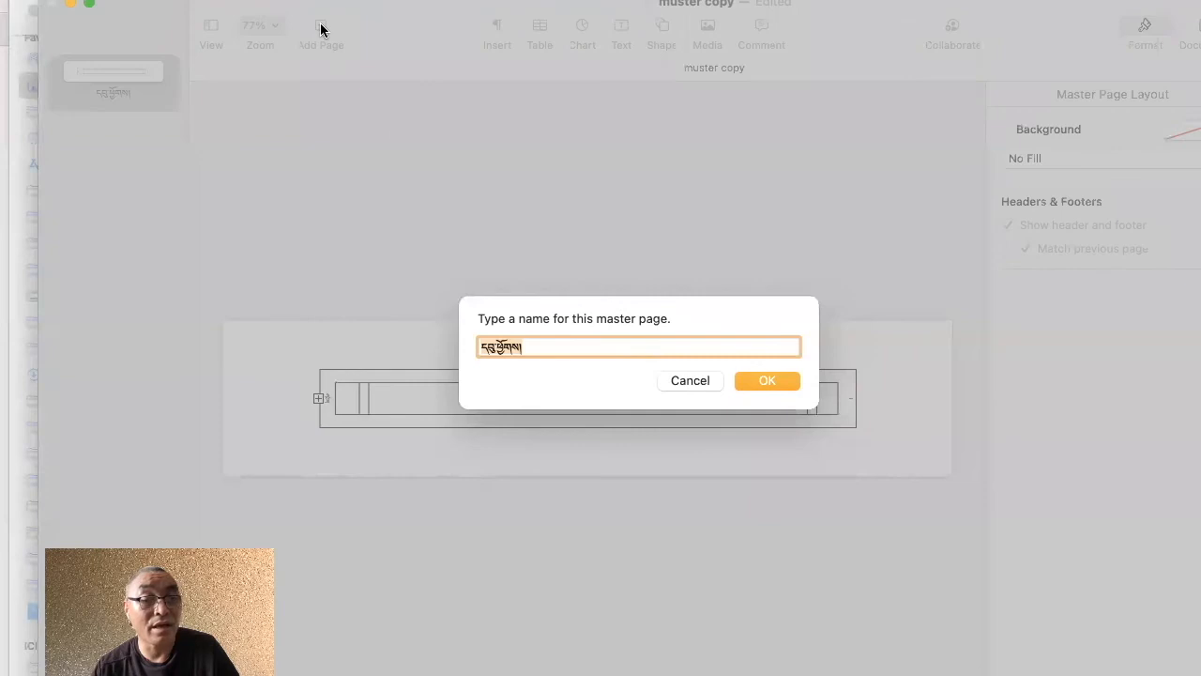
left_click(539, 342)
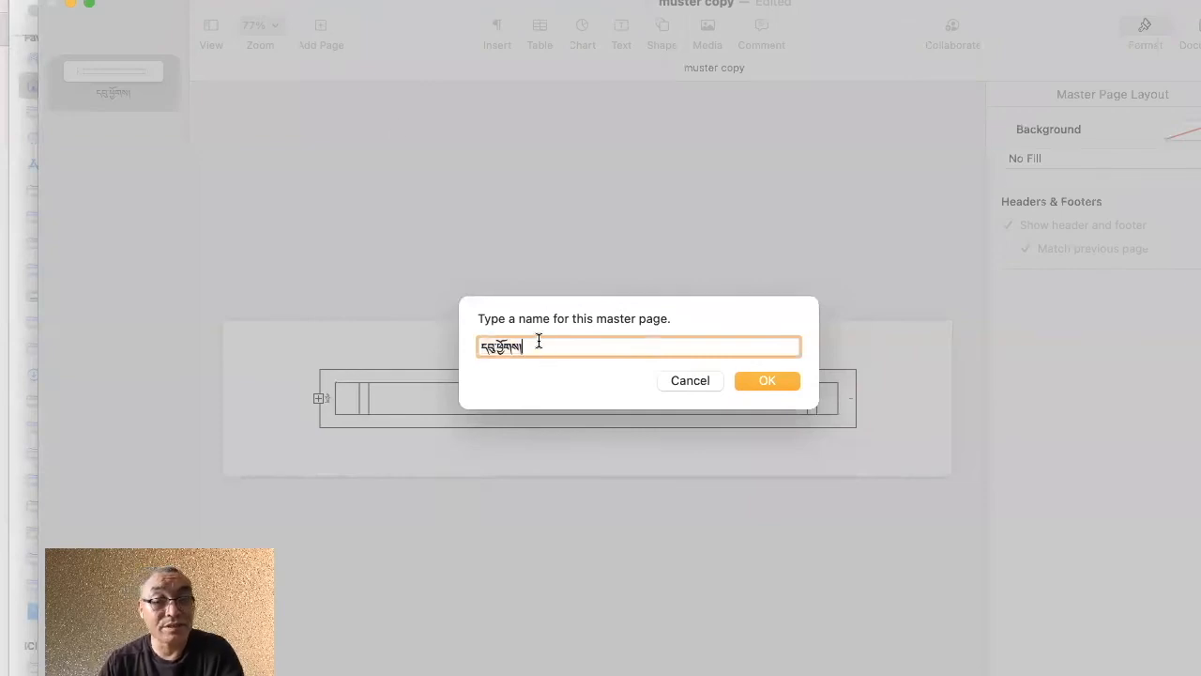
key("BackSpace")
type("་ཀྱི་རྒྱབ།")
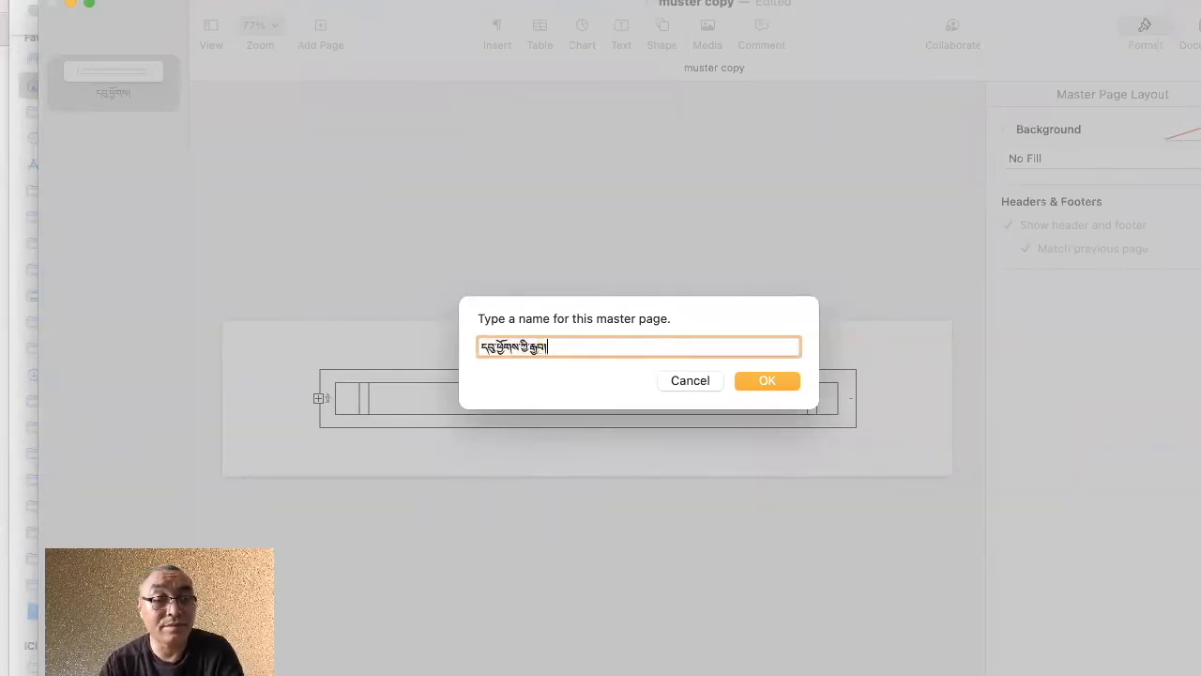
left_click(769, 380)
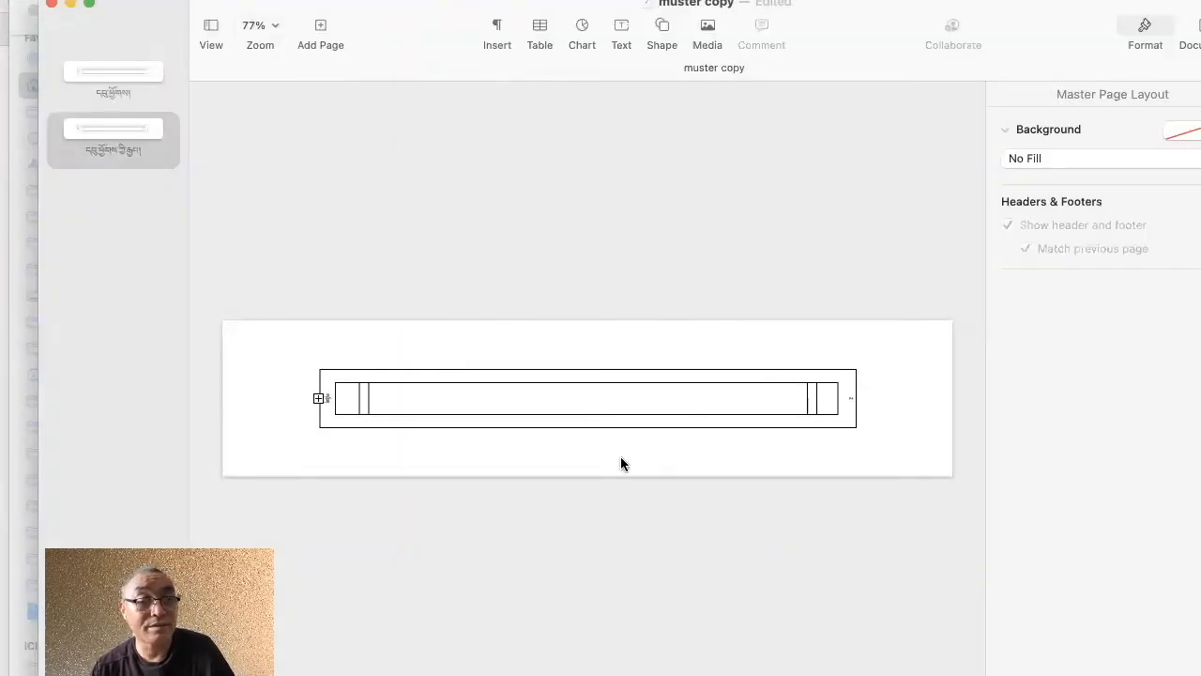
Replace the duplicated frame on the second master page with all objects copied from the second master page of muster.
left_click_drag(270, 345, 913, 461)
key("Delete")
left_click(475, 0)
left_click(513, 218)
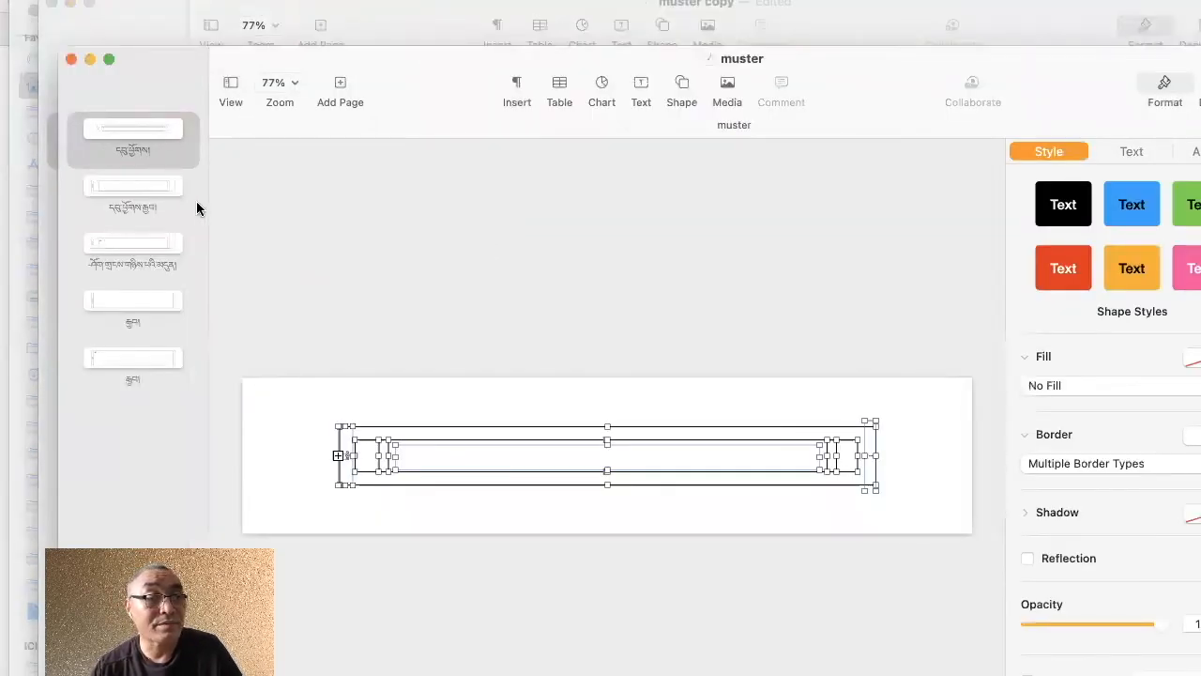
left_click(150, 192)
left_click_drag(266, 385, 941, 529)
key("super+c")
key("super+grave")
key("super+v")
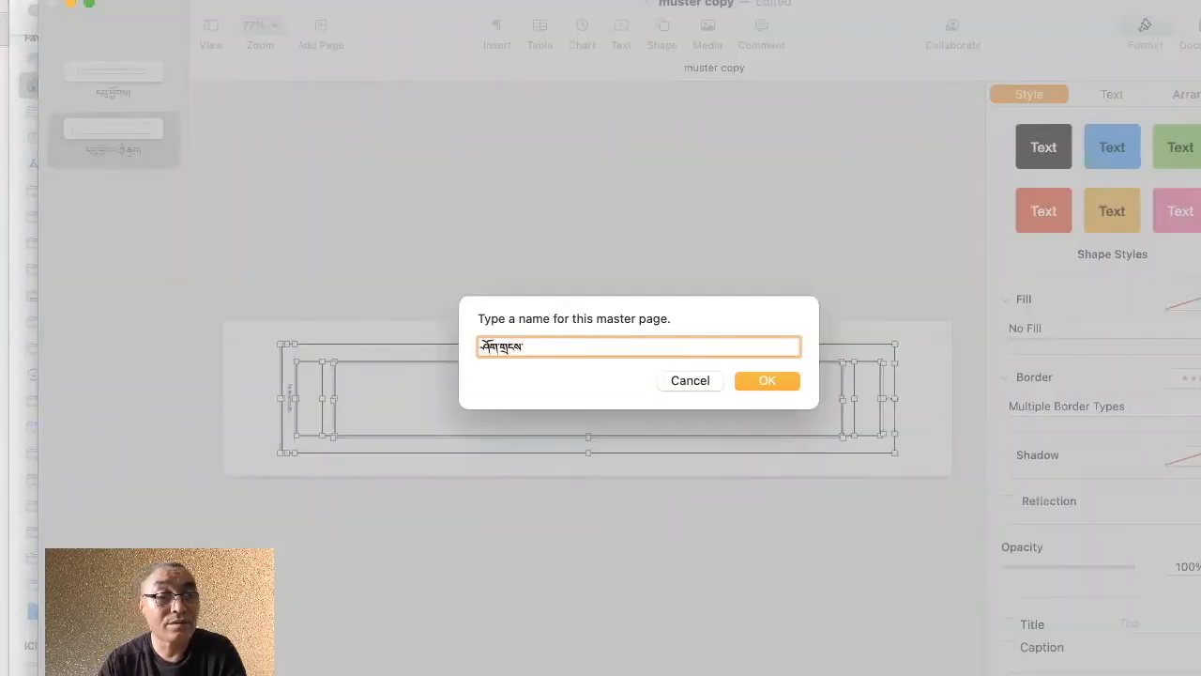
Add a third master page named ཤོག་གྲངས་གཉིས་པའི་མདུན།.
type("་གཉིས་པའི་མདུན")
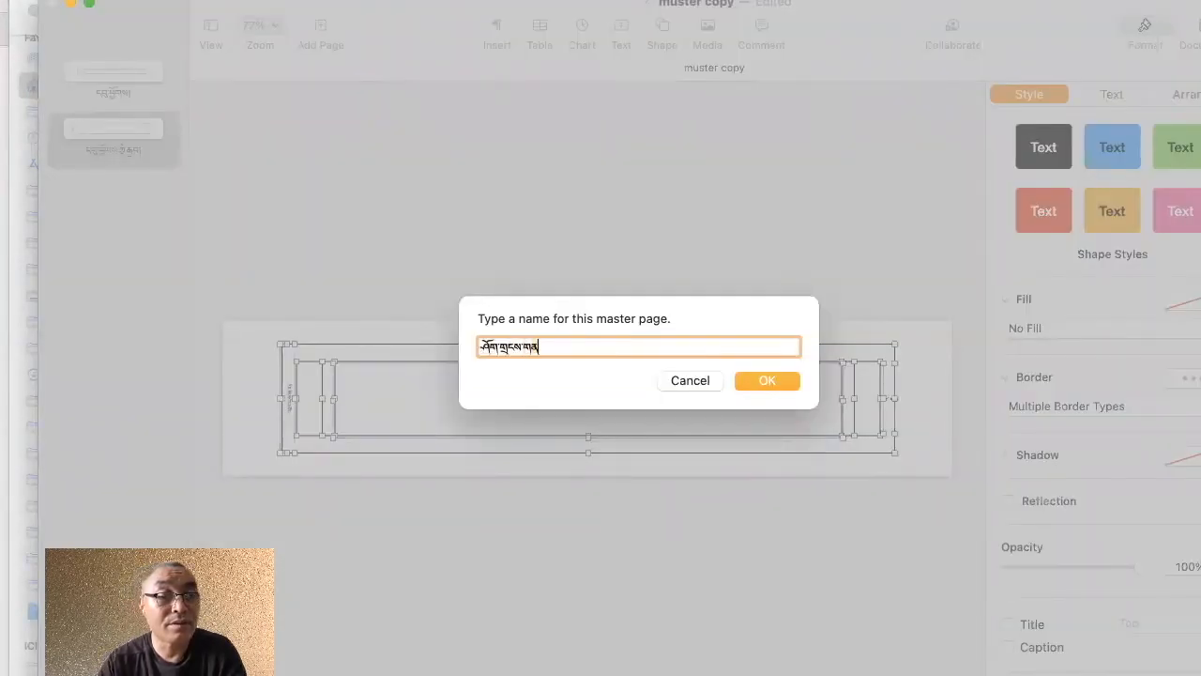
type("།")
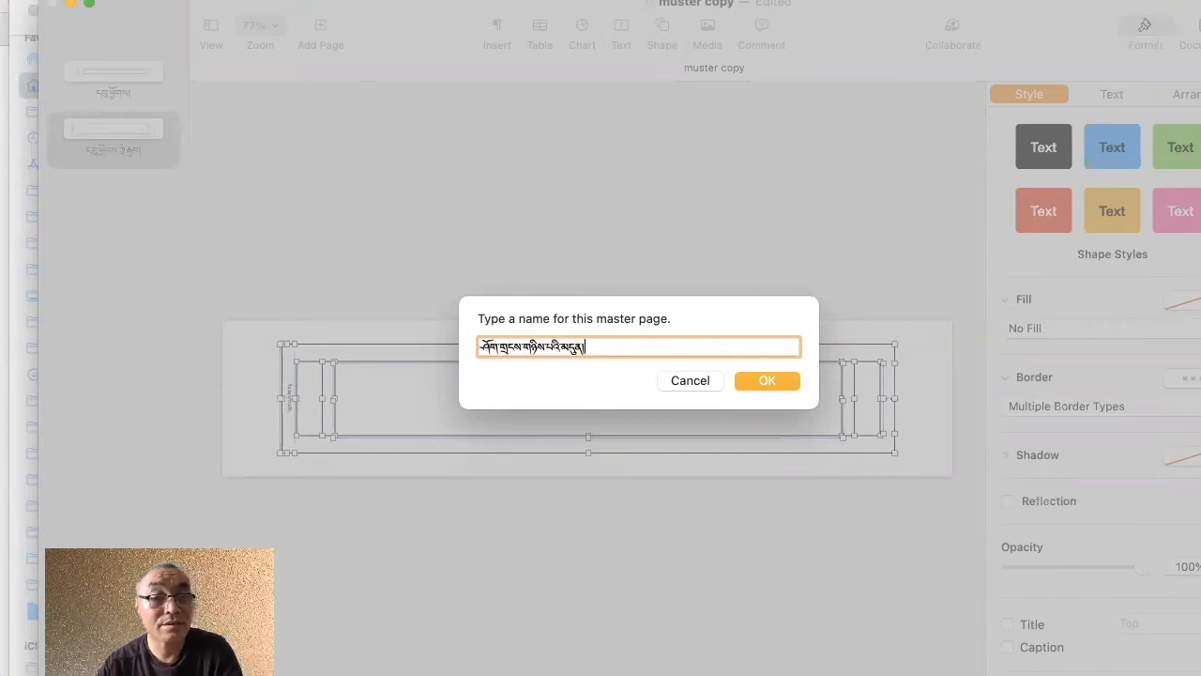
left_click(767, 382)
Clear the third master page and fill it with all objects copied from the third master page of muster.
key("super+a")
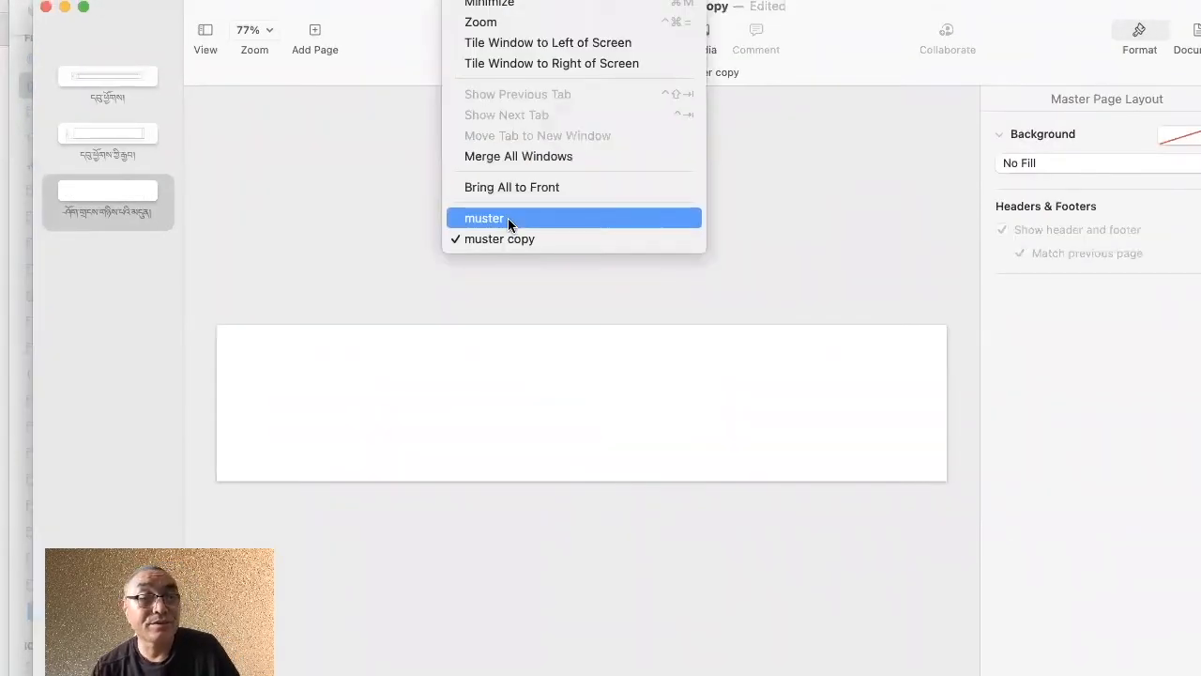
left_click(507, 220)
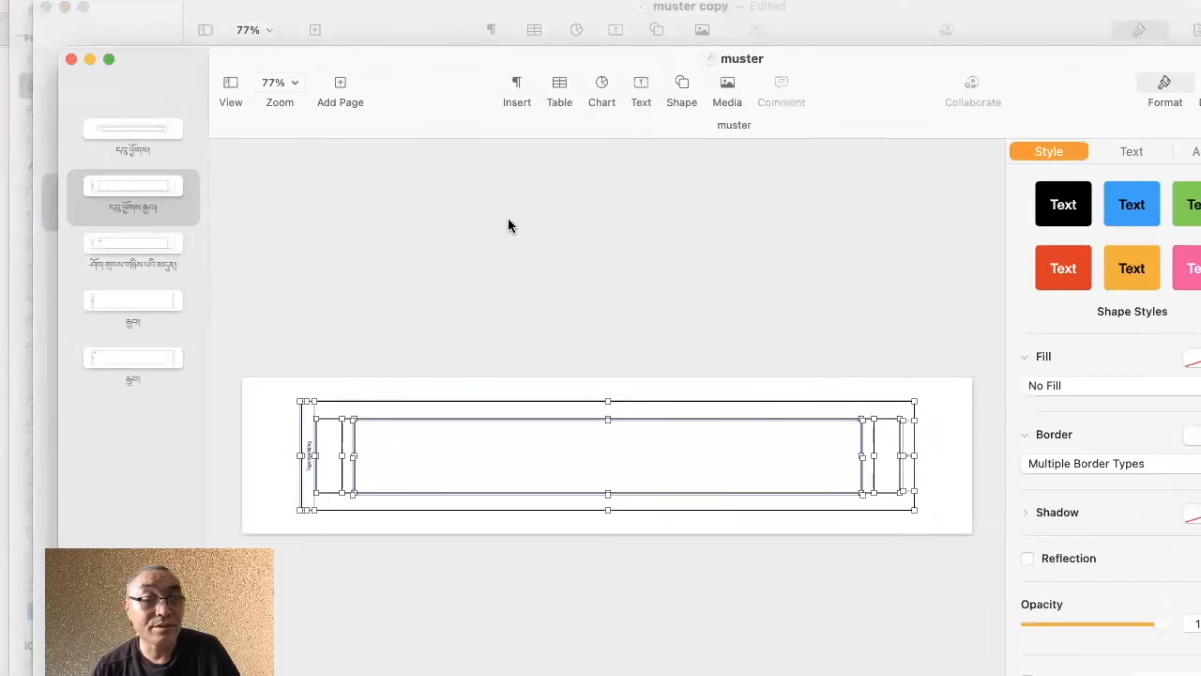
left_click(145, 253)
key("super+a")
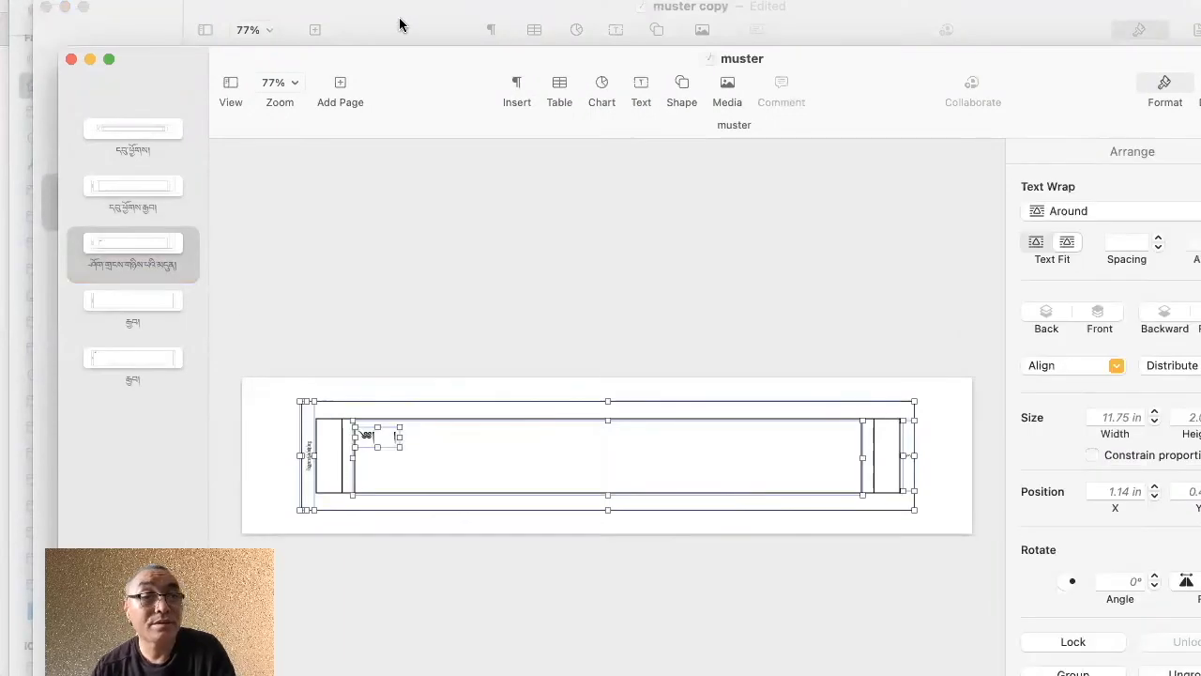
left_click(399, 25)
key("super+v")
Add a fourth master page based on the third one and name it རྒྱབ།.
left_click(115, 196)
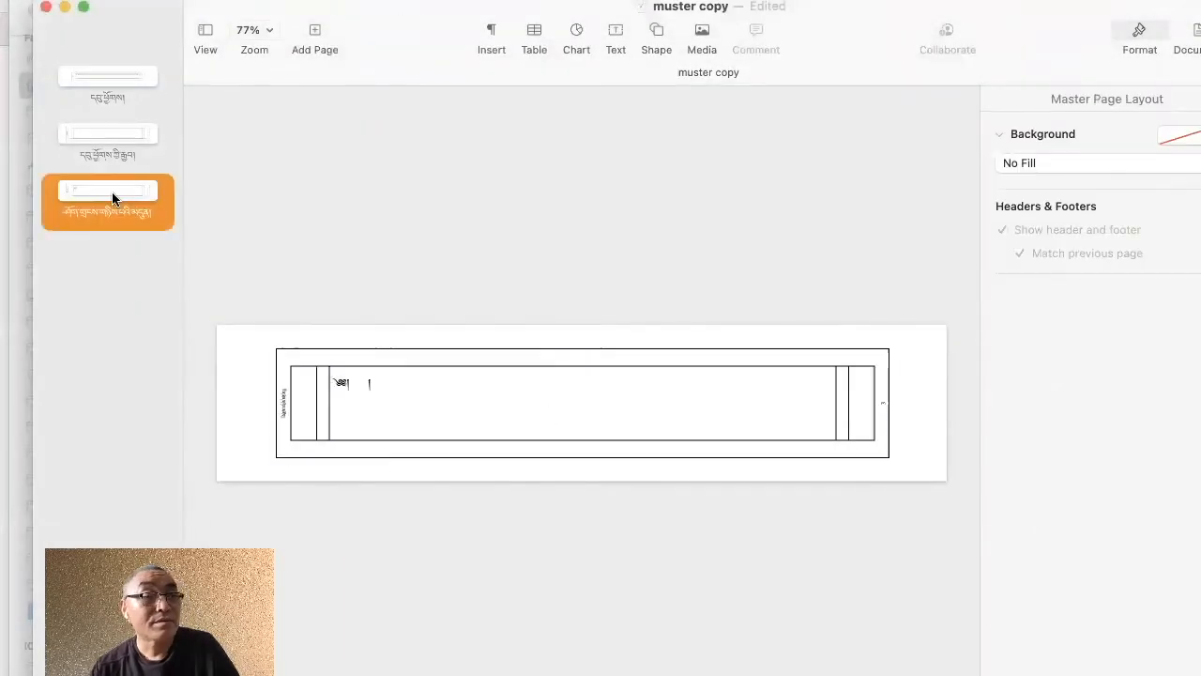
left_click(315, 30)
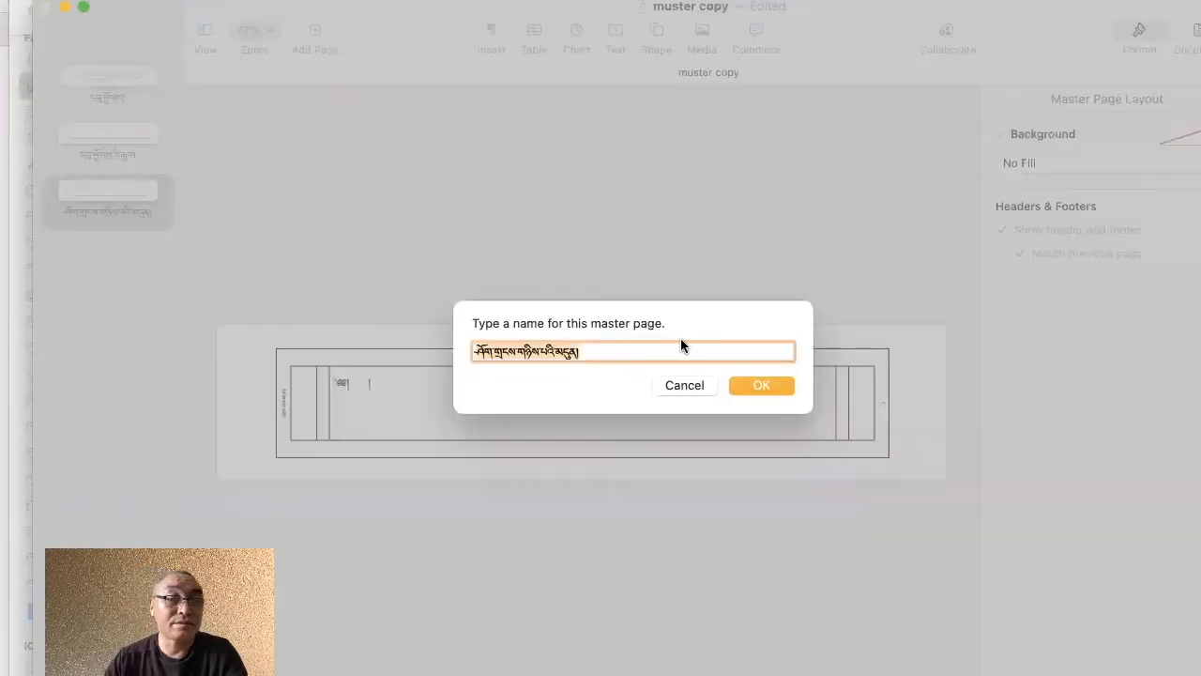
type("རྒྱབ།")
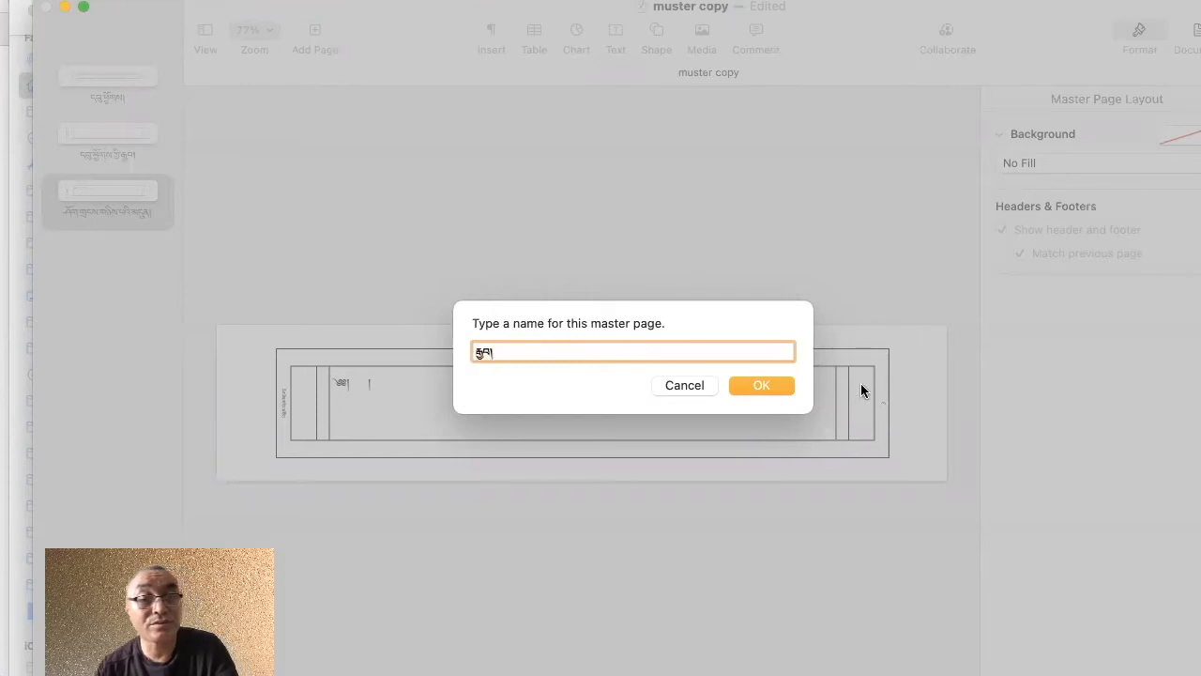
left_click(765, 386)
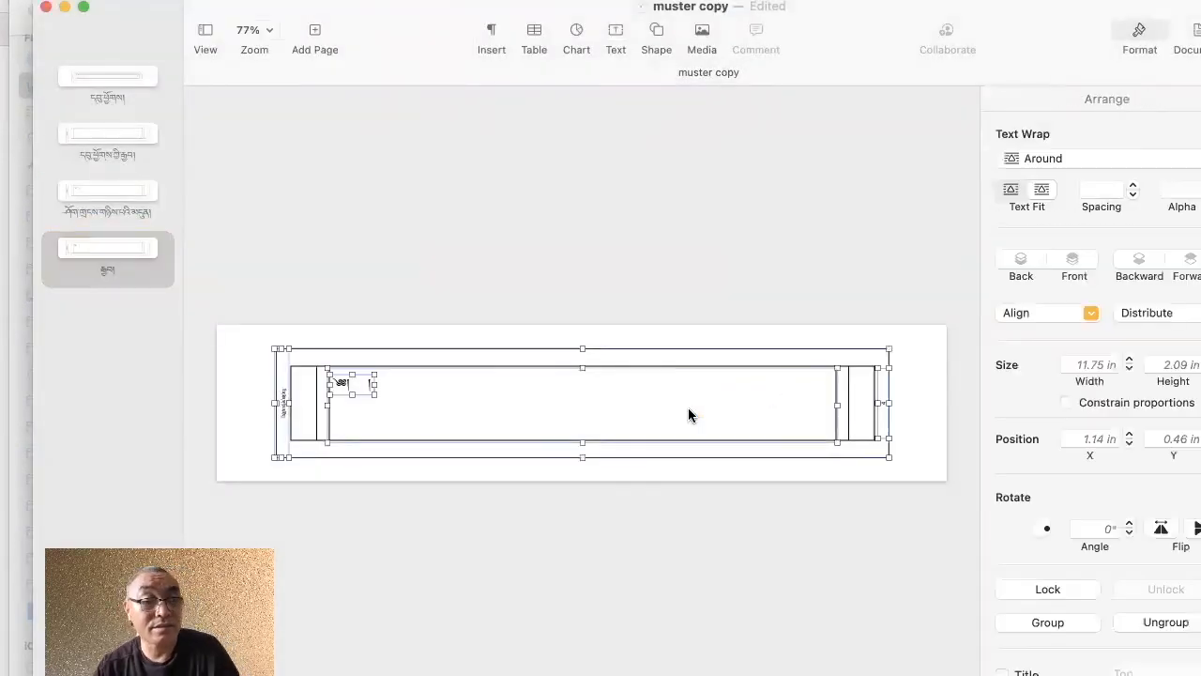
Replace the contents of the fourth master page with the plain frame copied from the fourth master page of muster.
key("Delete")
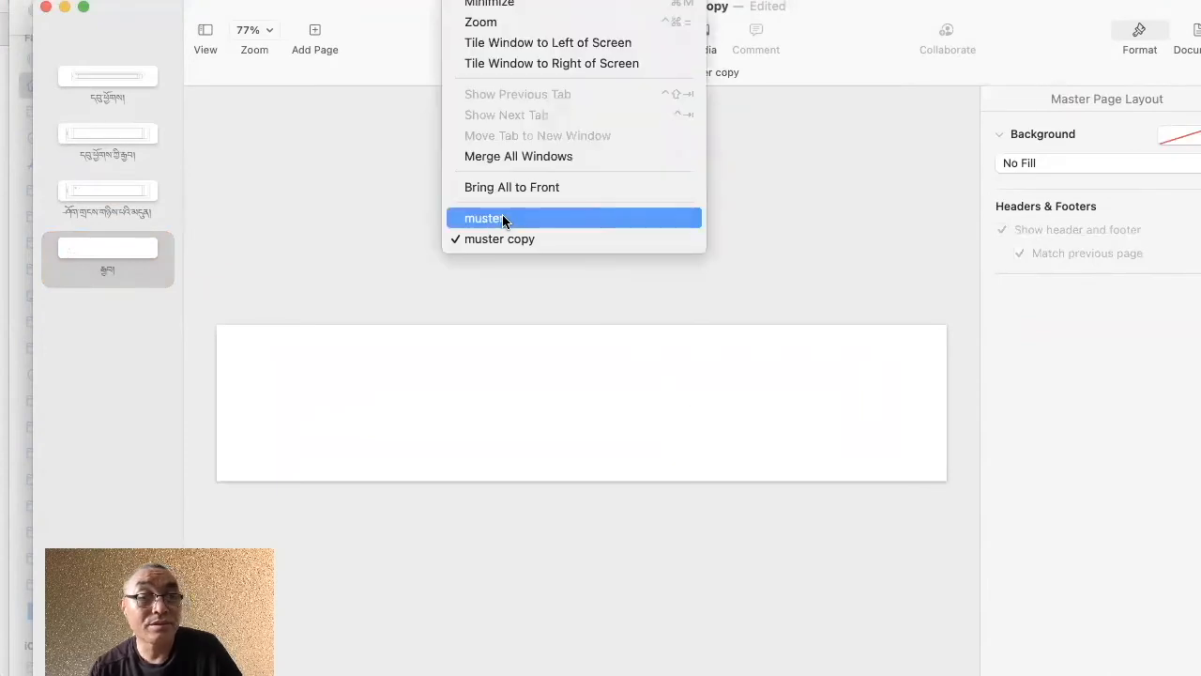
left_click(502, 214)
left_click(134, 314)
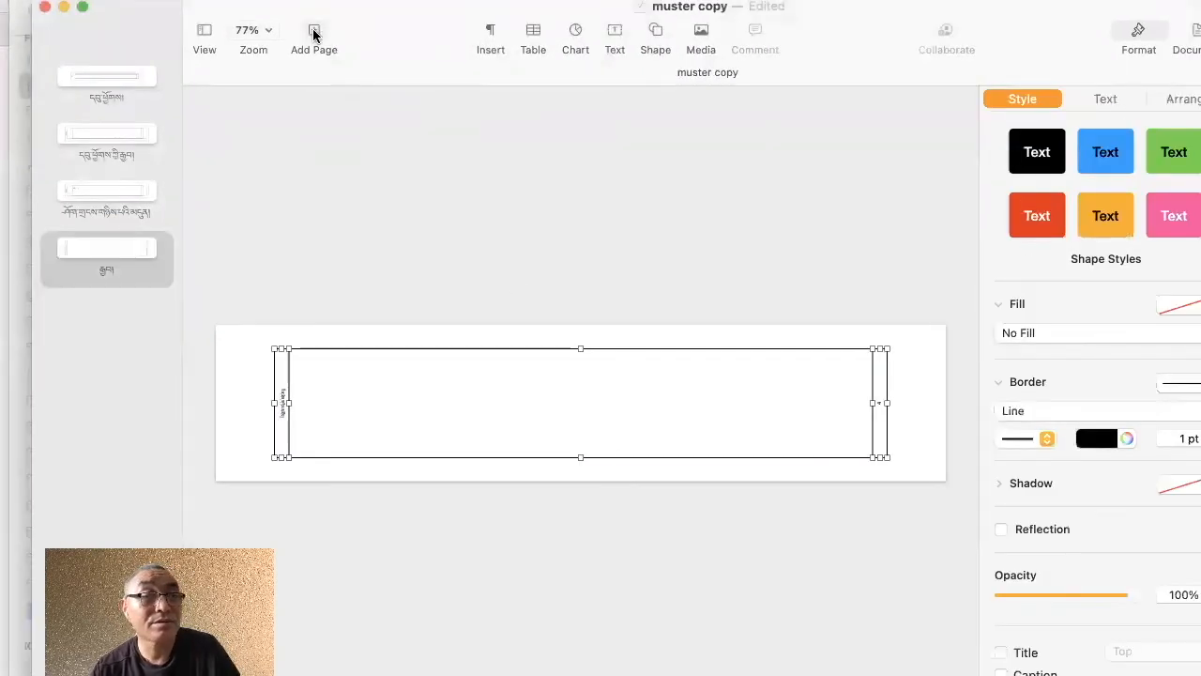
Add a fifth master page based on རྒྱབ། and name it མདུན།.
left_click(314, 35)
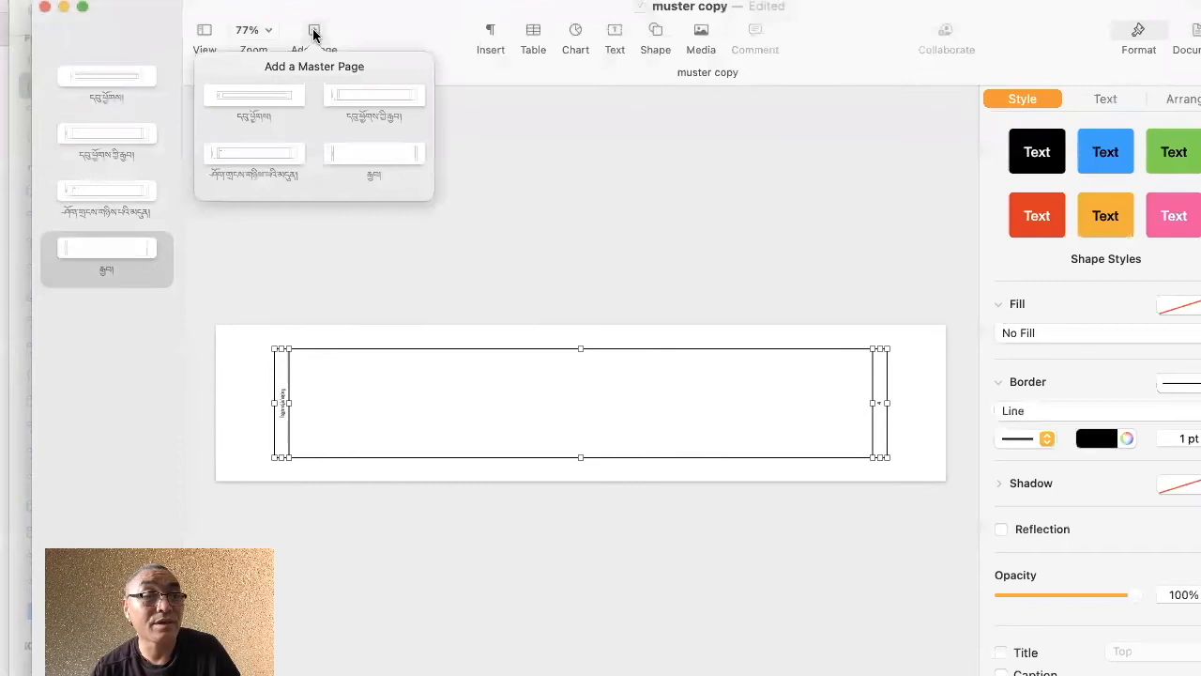
left_click(373, 158)
type("མདུན།")
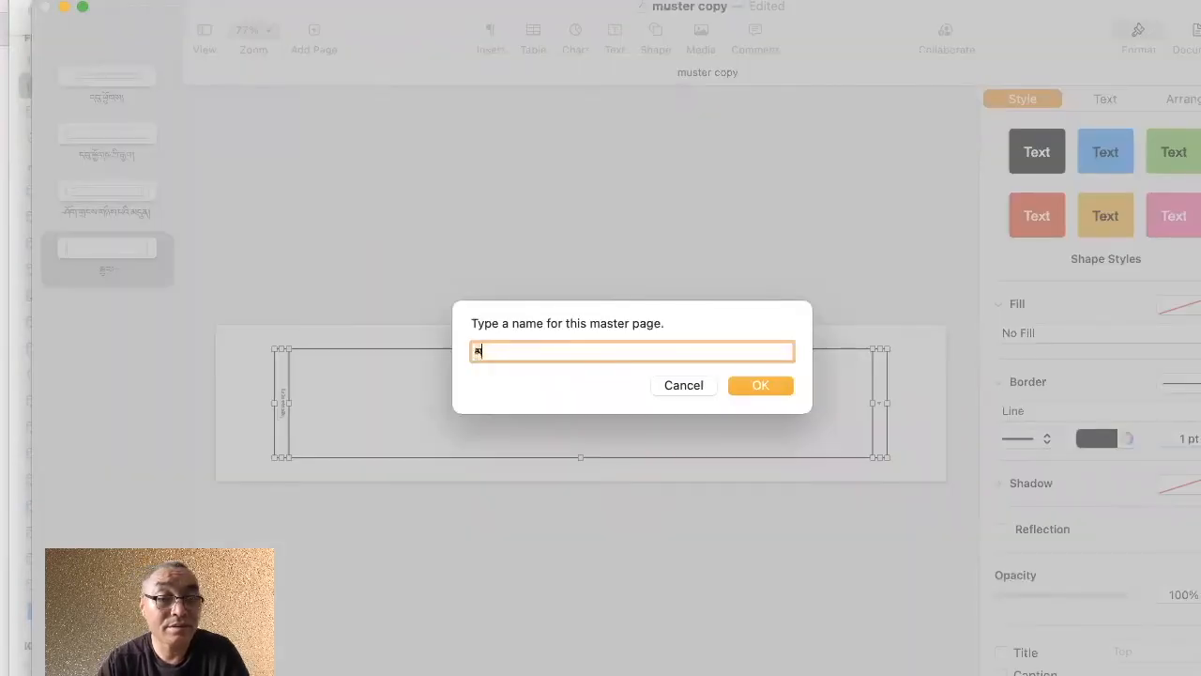
left_click(764, 385)
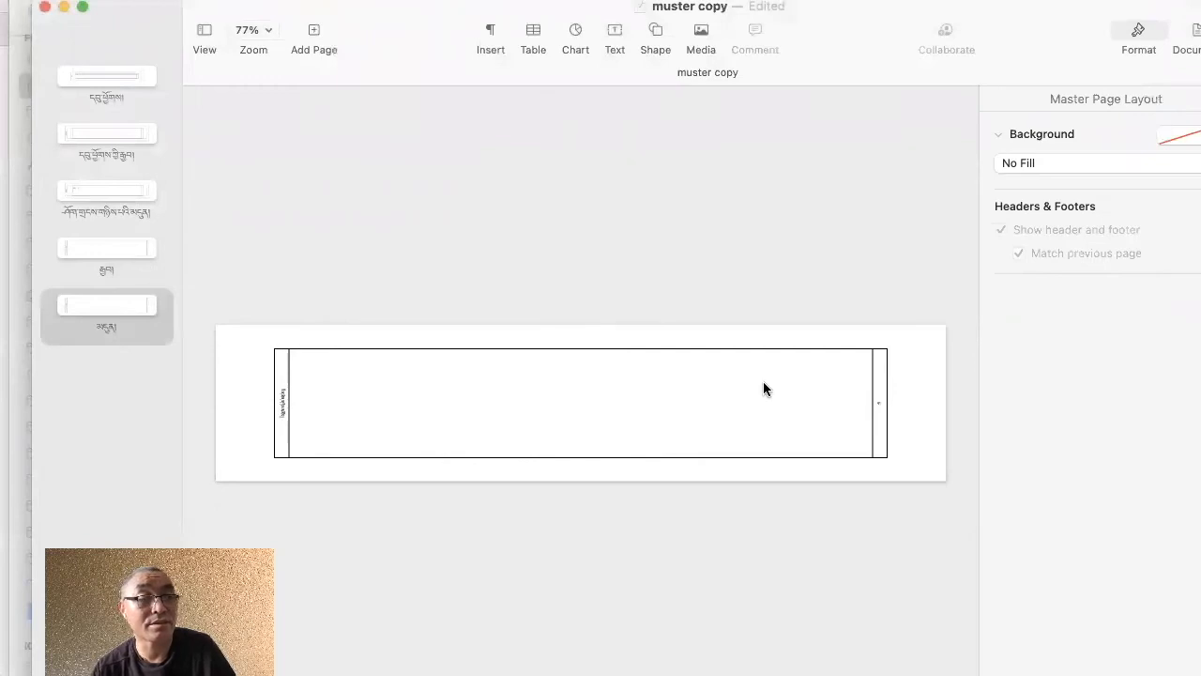
Replace the duplicated frame on the fifth master page with all objects copied from the last master page of muster.
left_click(735, 405)
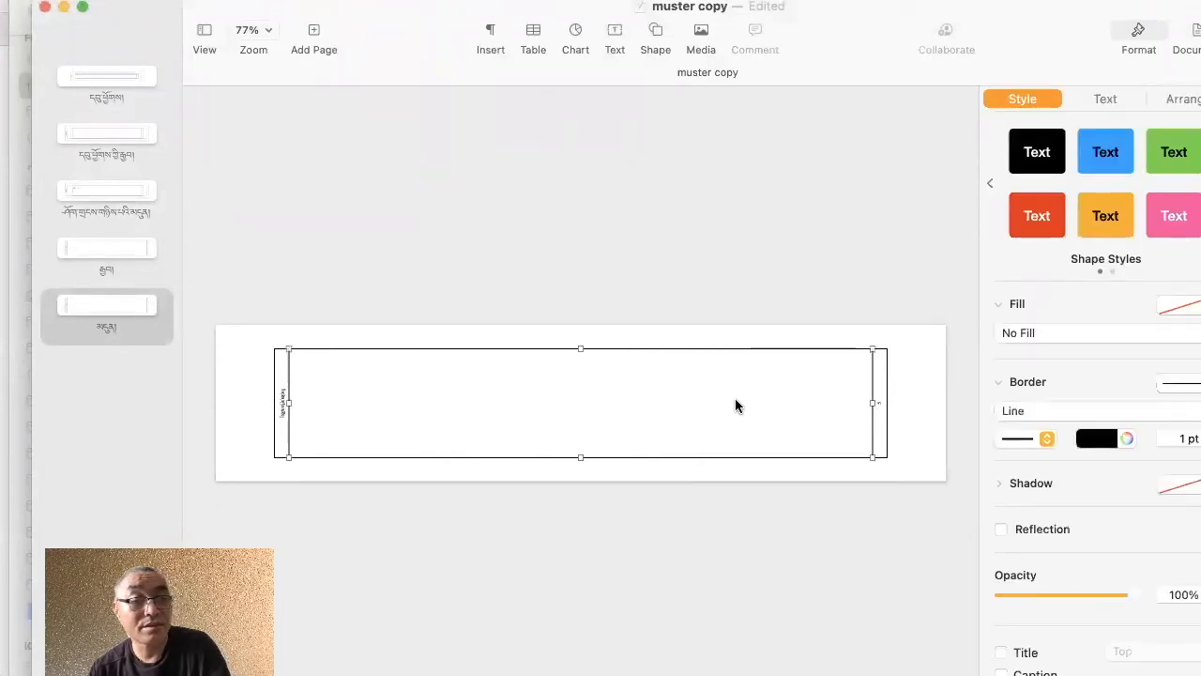
key("super+grave")
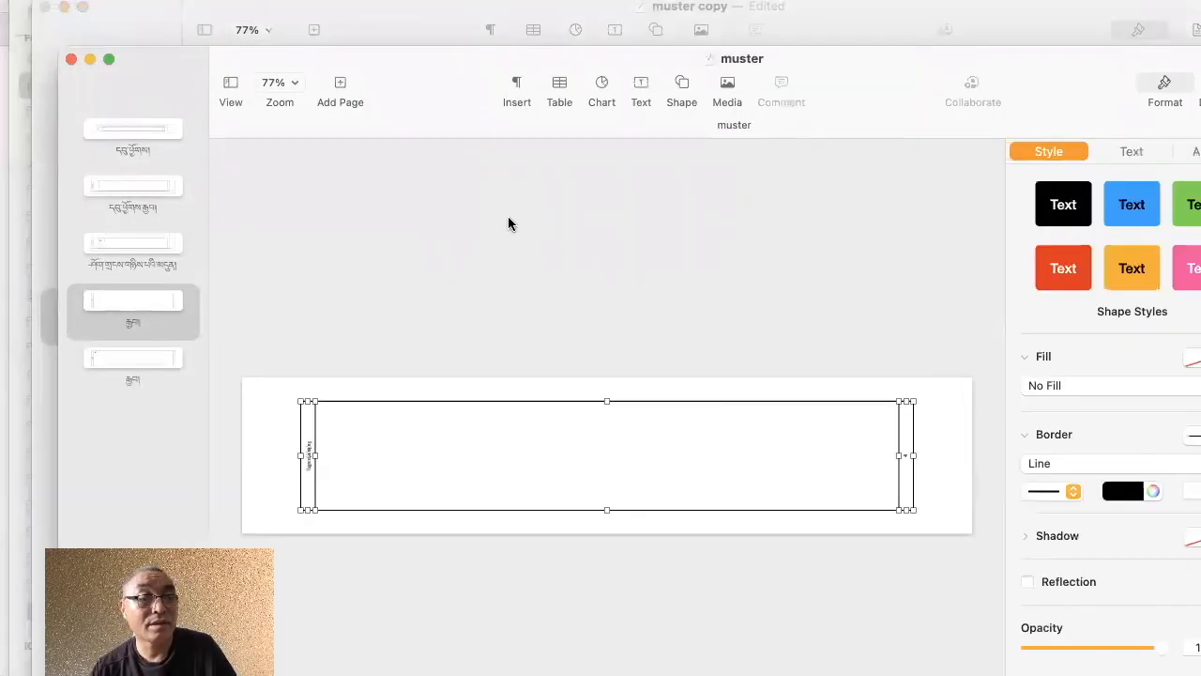
left_click(132, 365)
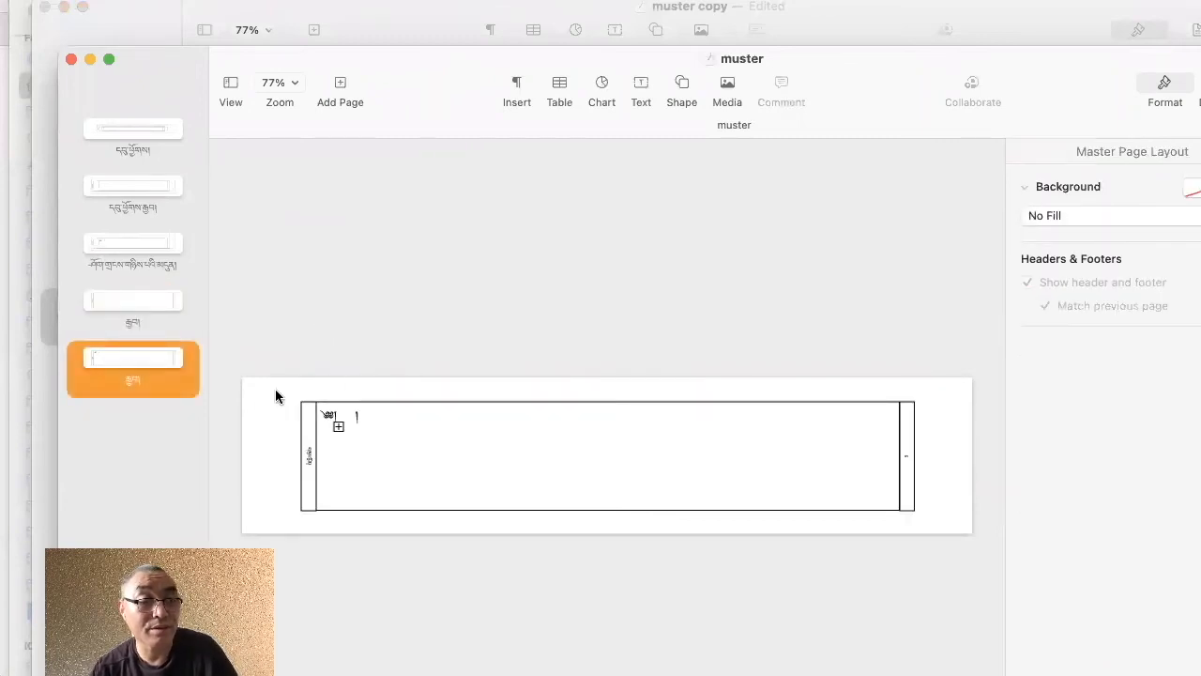
left_click_drag(270, 387, 943, 531)
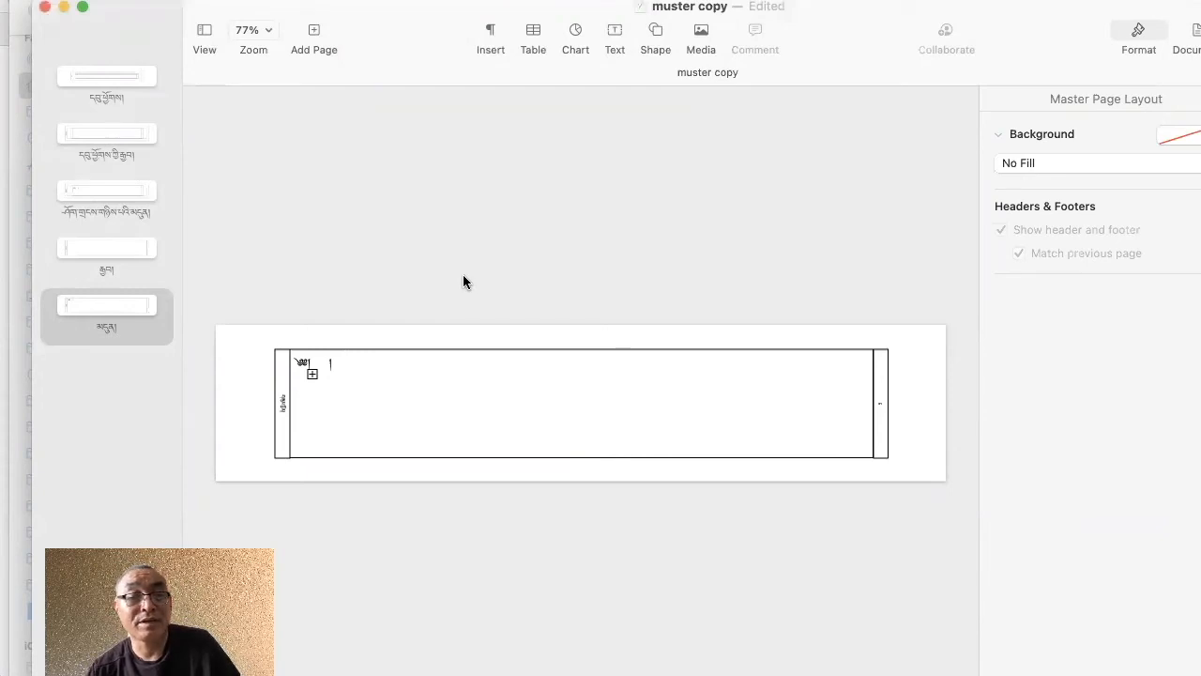
Leave master page editing and add two document pages based on དབུ་ཕྱོགས་ཀྱི་རྒྱབ། and ཤོག་གྲངས་གཉིས་པའི་མདུན།.
left_click(205, 31)
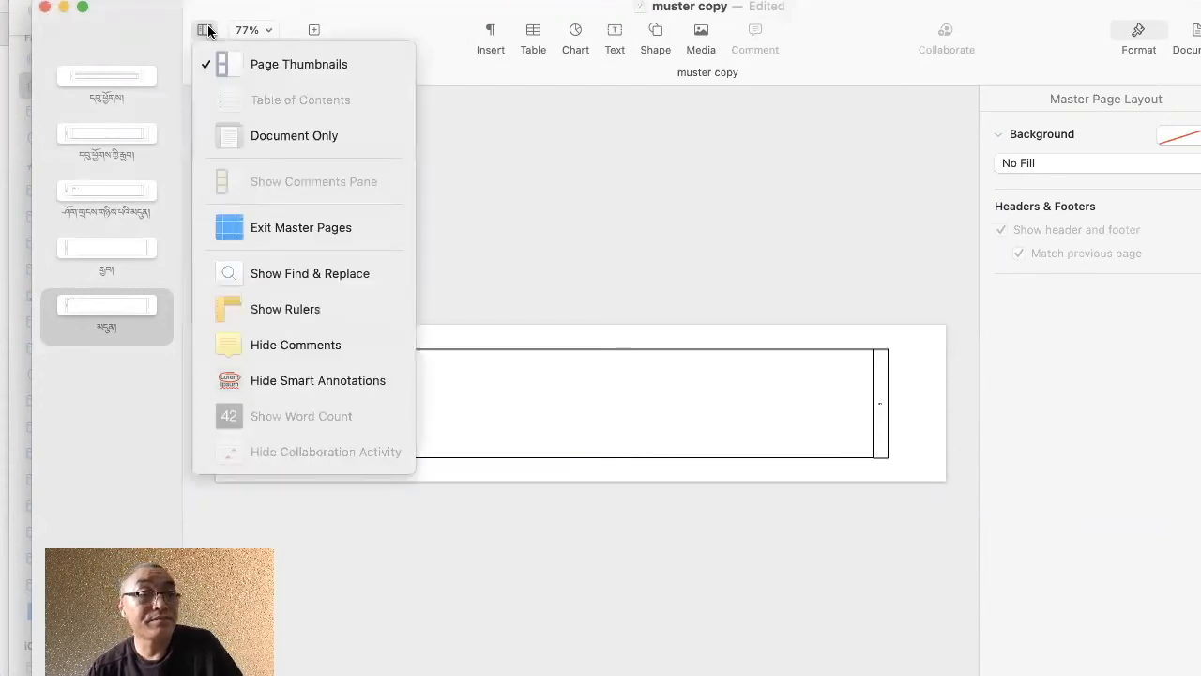
left_click(243, 226)
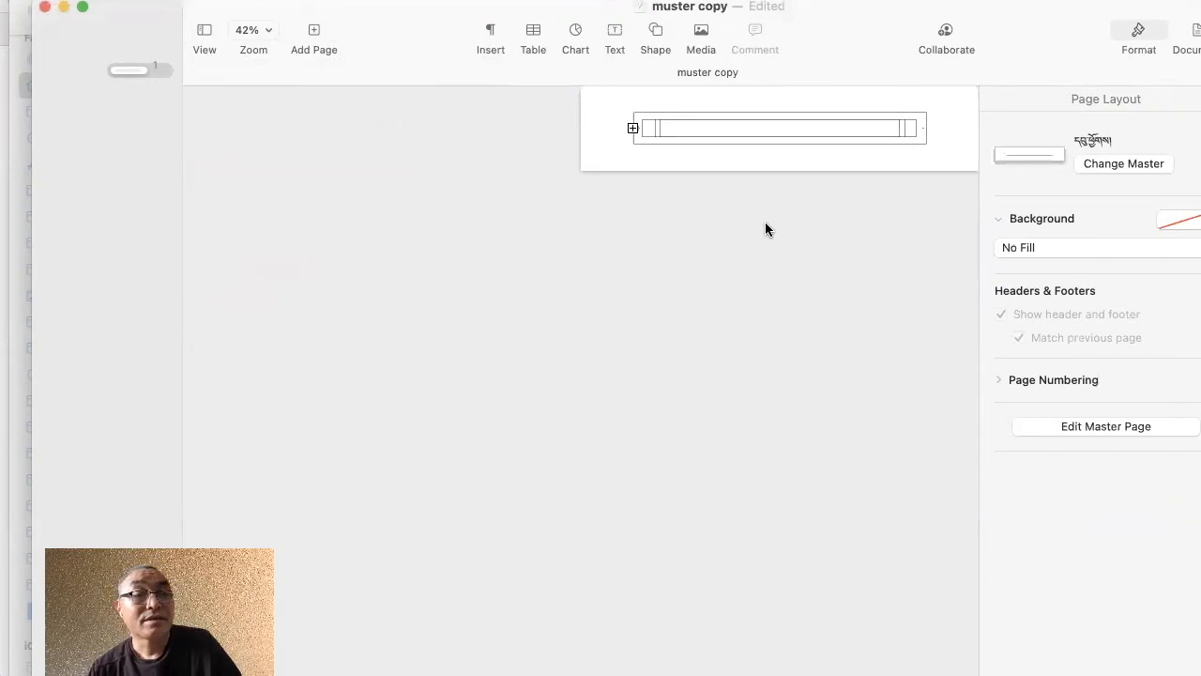
left_click(315, 33)
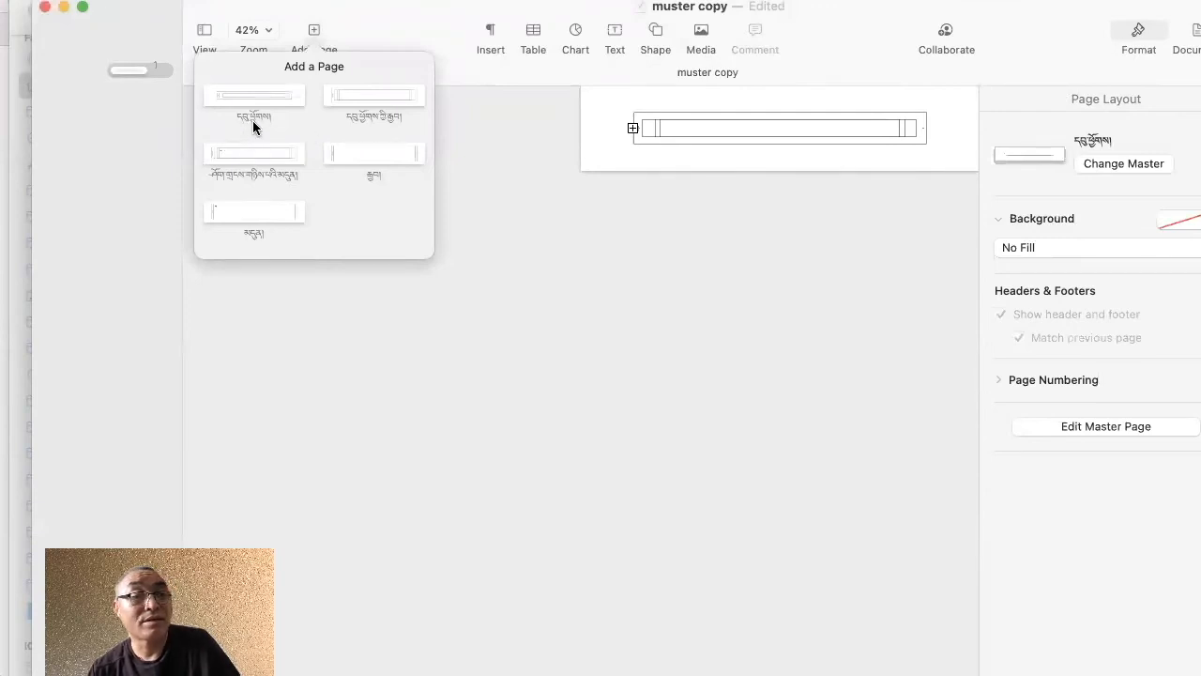
left_click(367, 94)
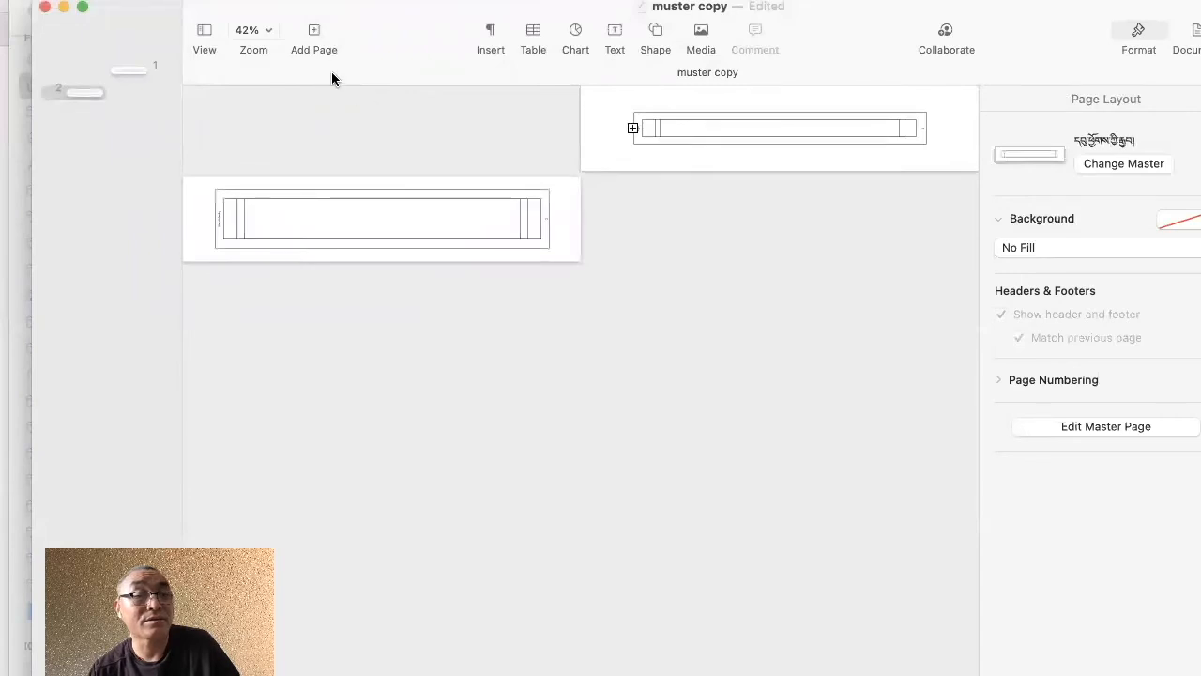
left_click(316, 32)
left_click(261, 155)
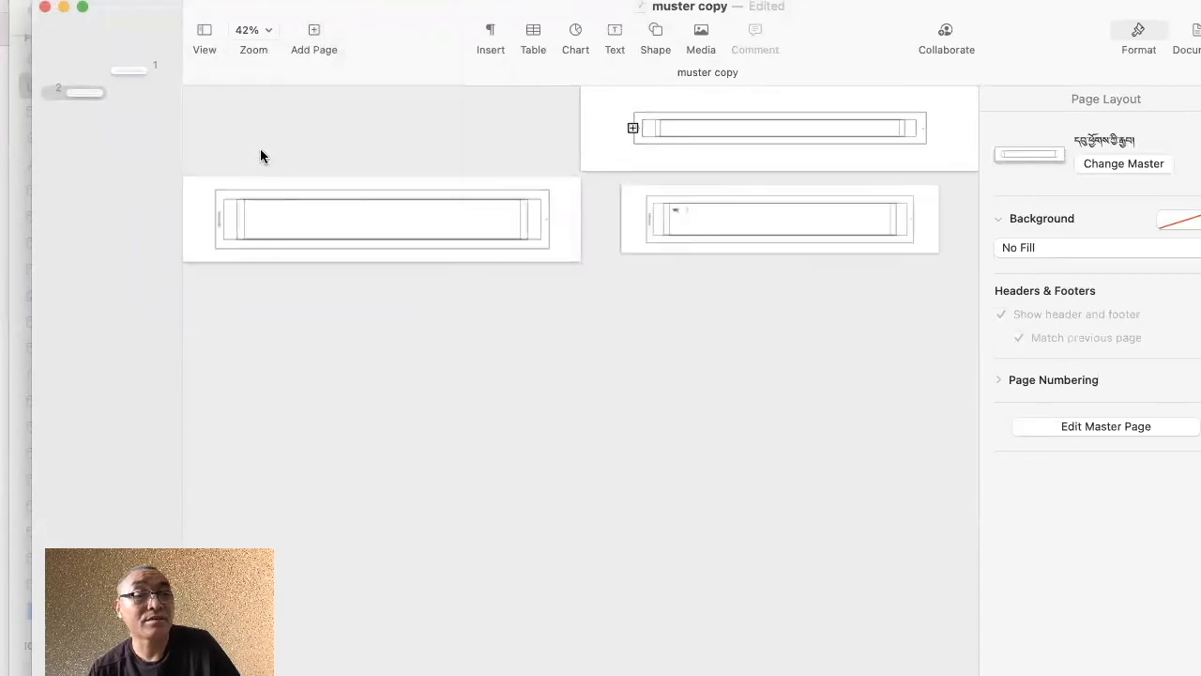
Add four more document pages, alternating the masters རྒྱབ། and མདུན།.
left_click(312, 47)
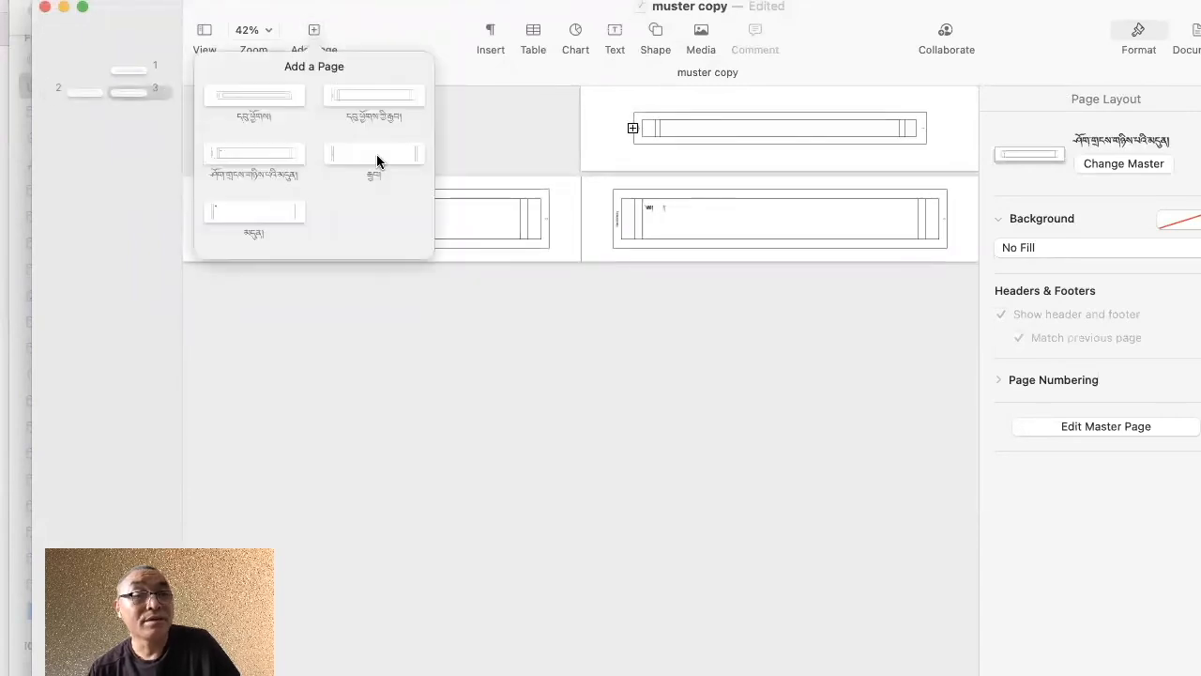
left_click(376, 161)
left_click(313, 38)
left_click(258, 216)
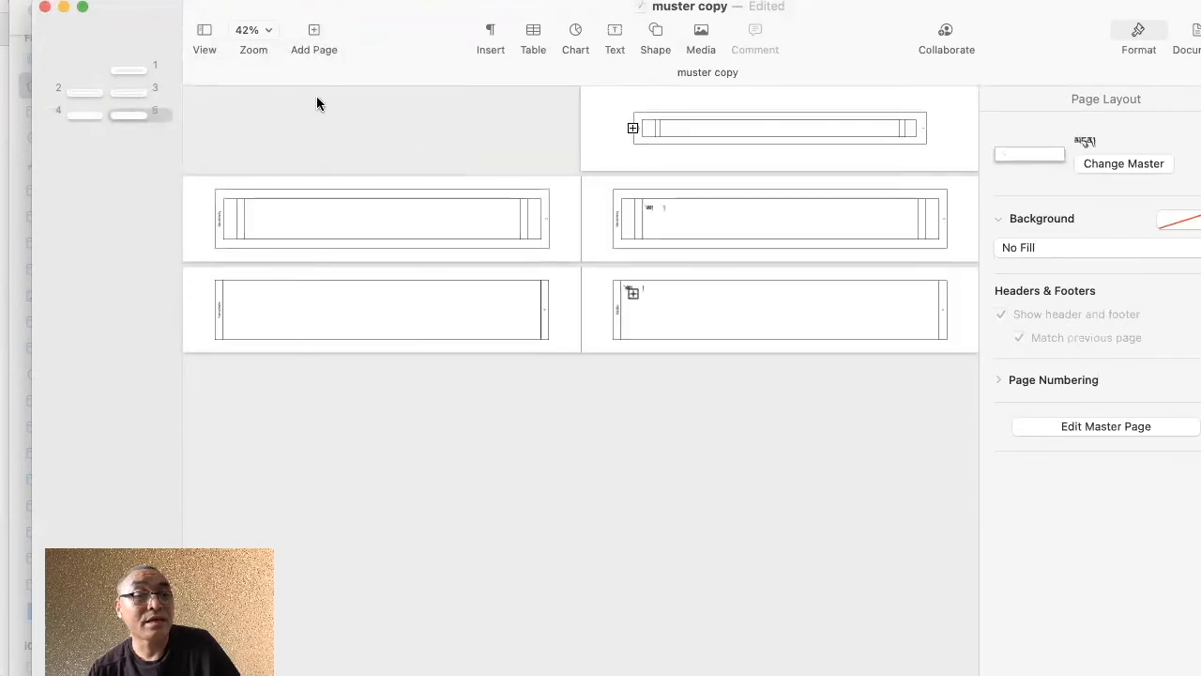
left_click(315, 32)
left_click(258, 216)
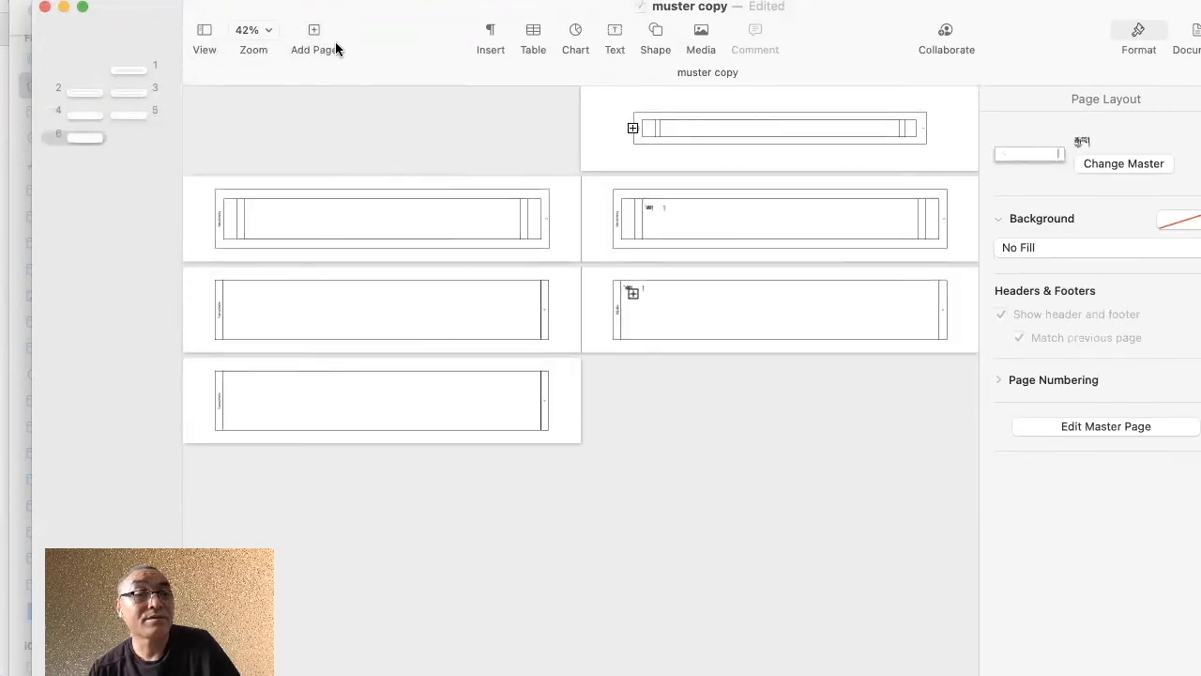
left_click(314, 33)
left_click(261, 203)
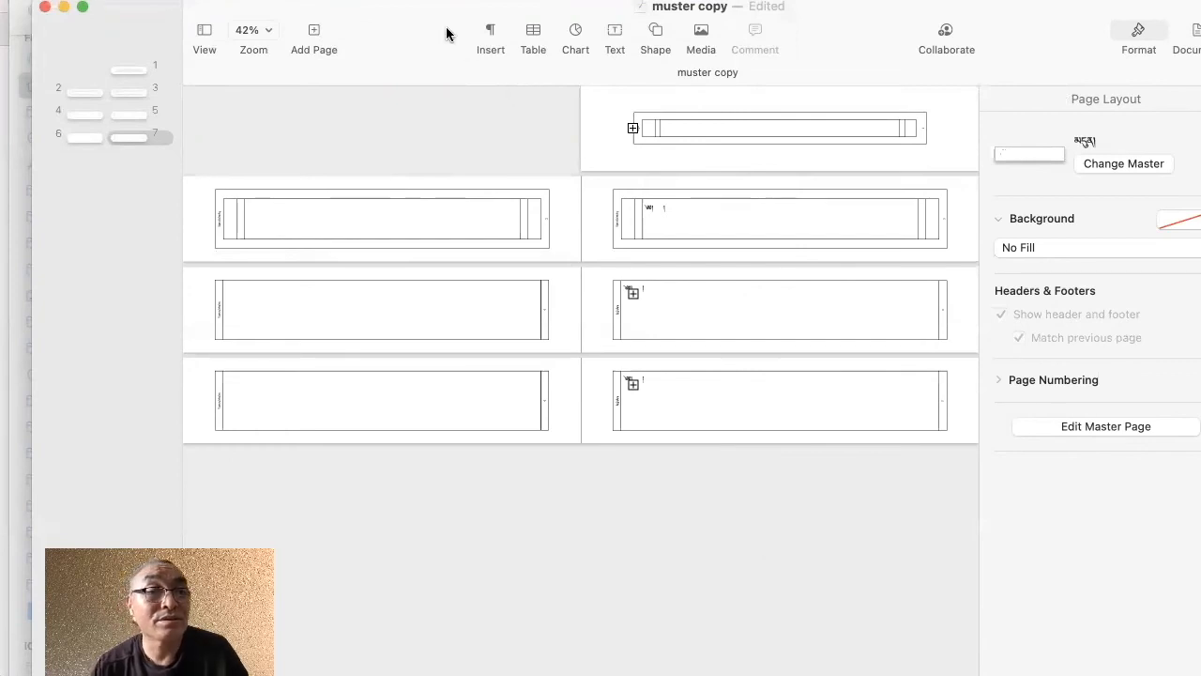
Copy the whole body text from the Pecha document and paste it into the title text box on page 1 of muster copy.
left_click(466, 0)
left_click(410, 85)
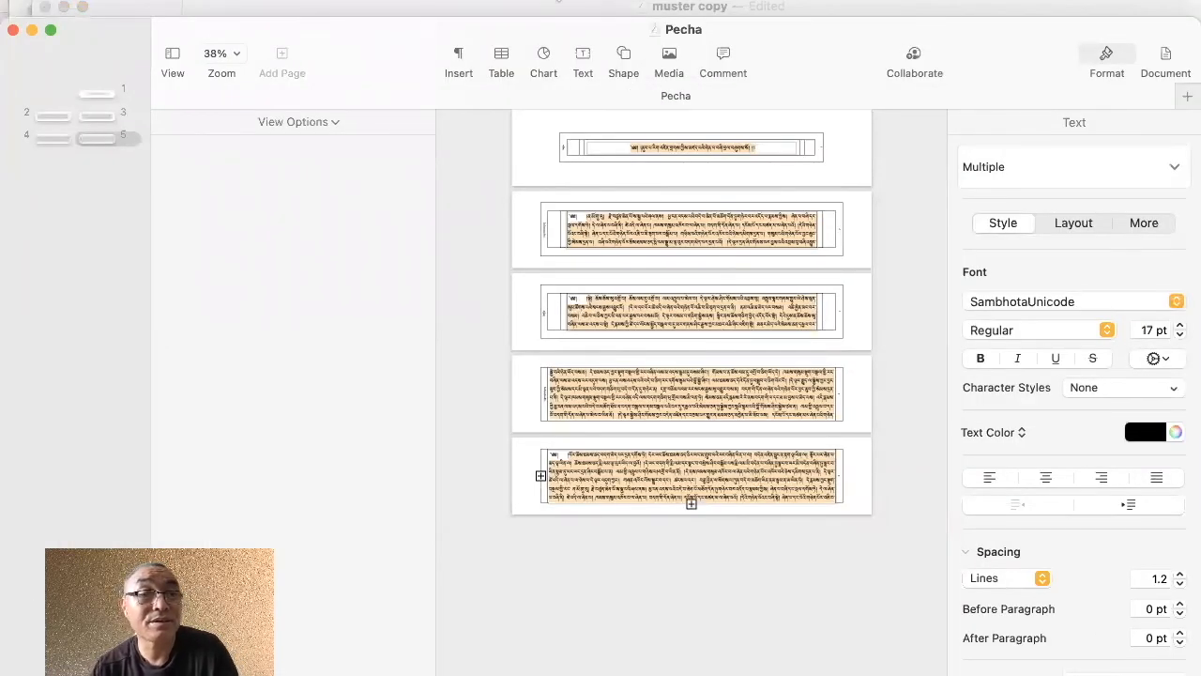
left_click(466, 0)
left_click(521, 240)
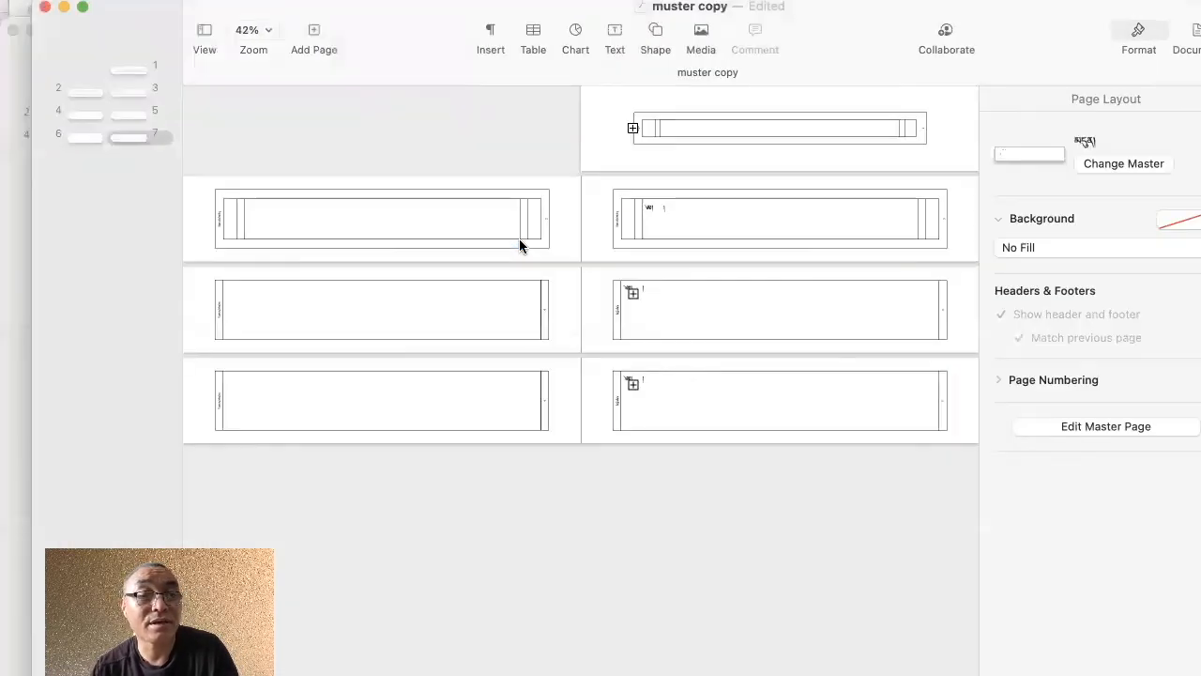
left_click(791, 125)
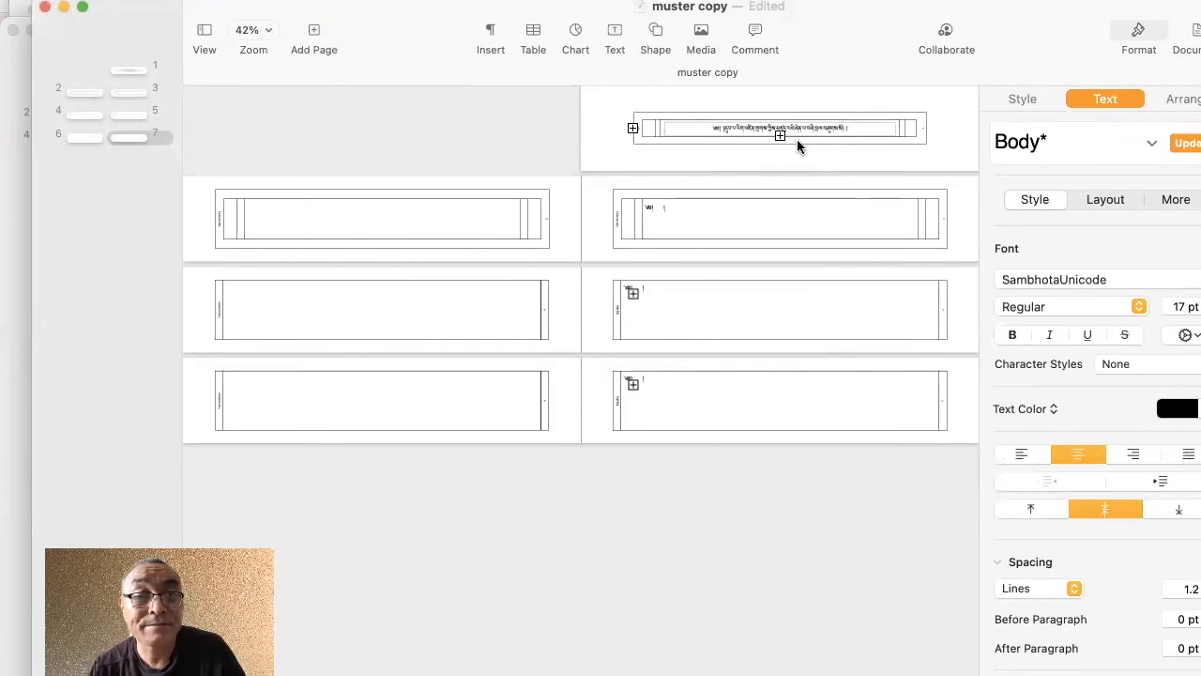
left_click(799, 138)
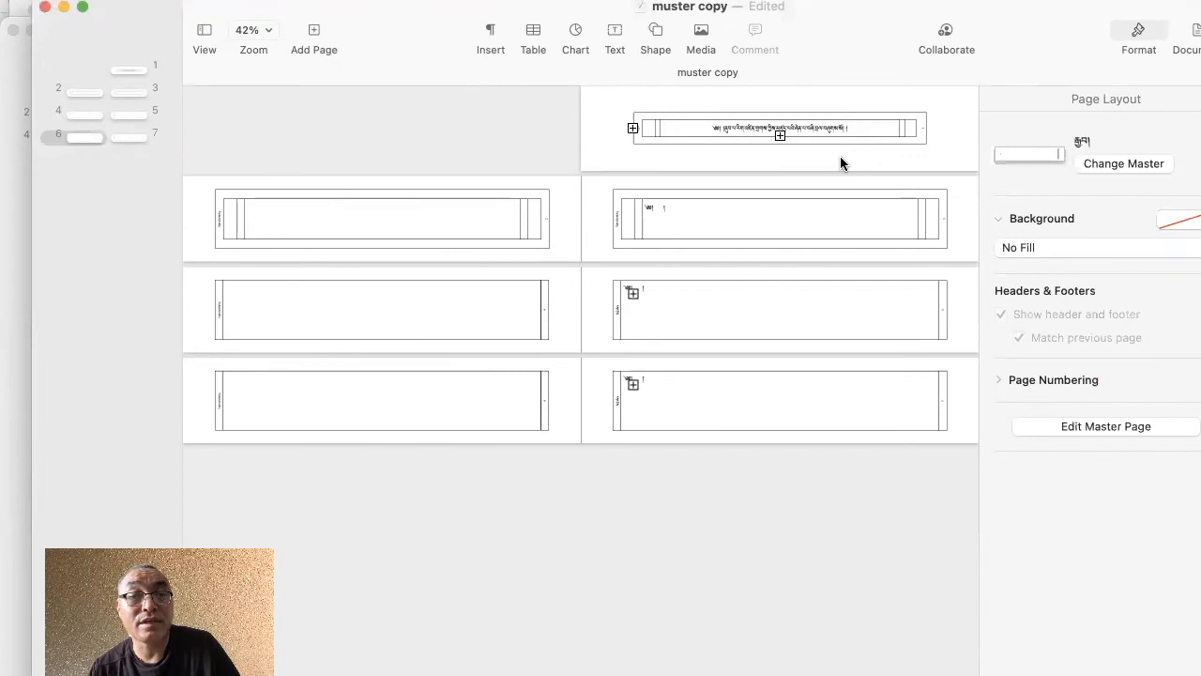
Link the main text boxes of pages 1 to 7 in page order into one thread so the pasted text flows through them.
left_click(840, 132)
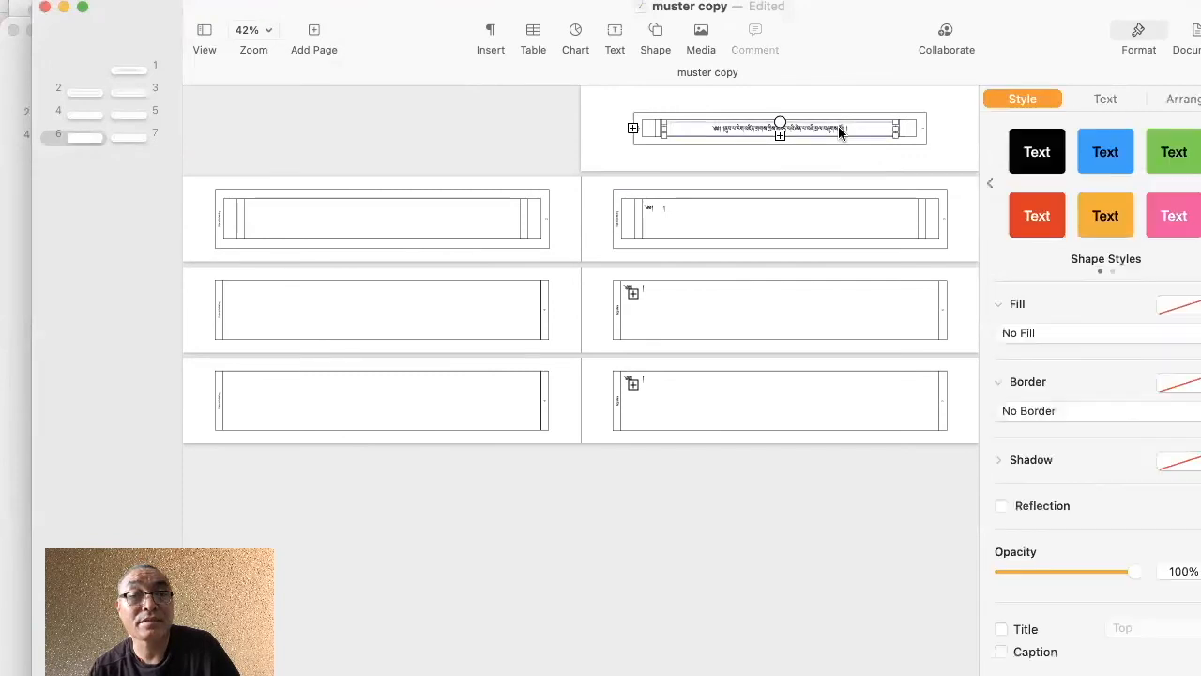
left_click(780, 123)
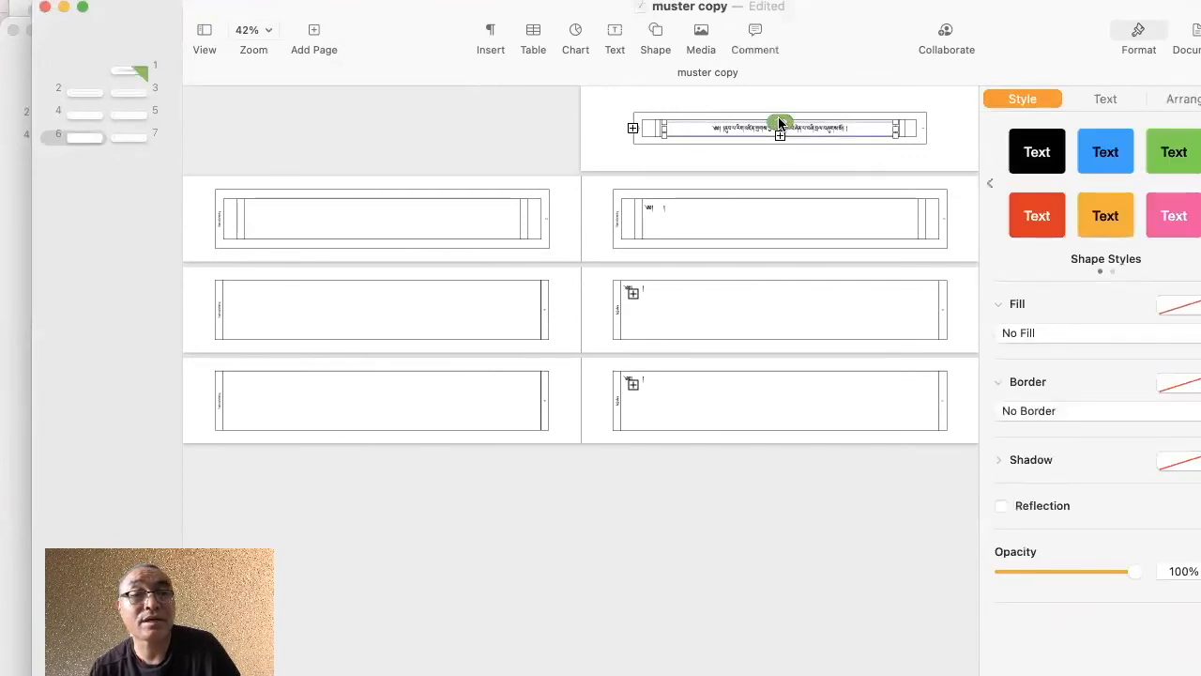
left_click(431, 228)
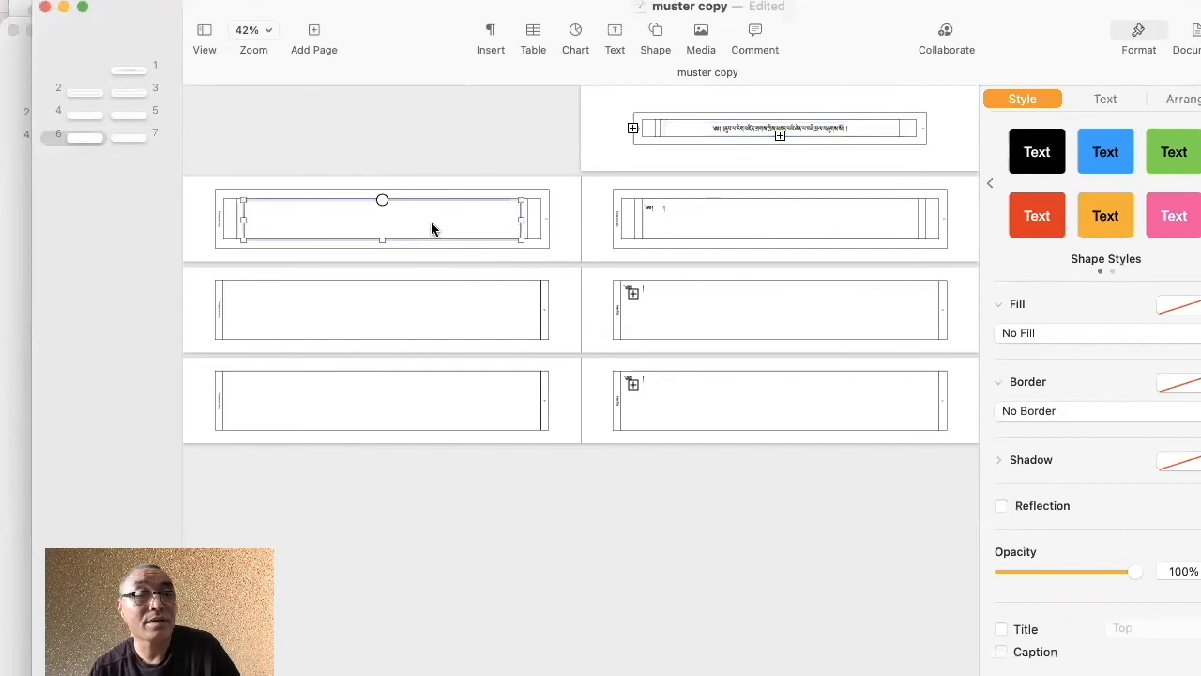
left_click(382, 200)
left_click(784, 220)
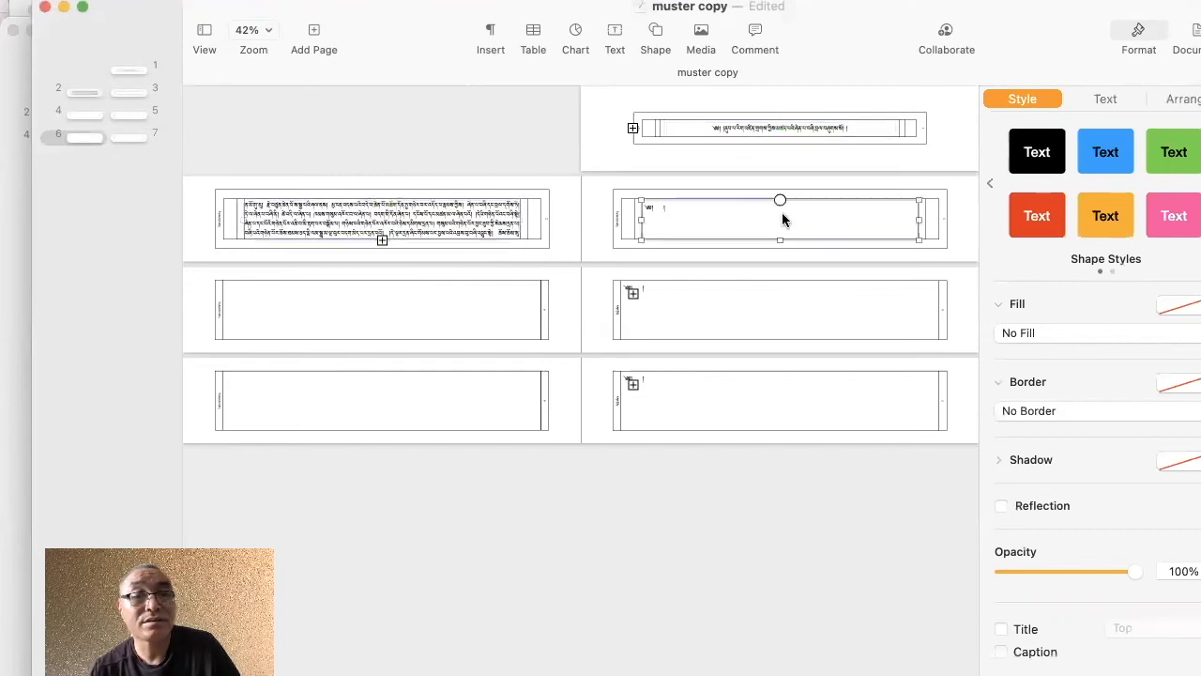
left_click(780, 200)
left_click(765, 401)
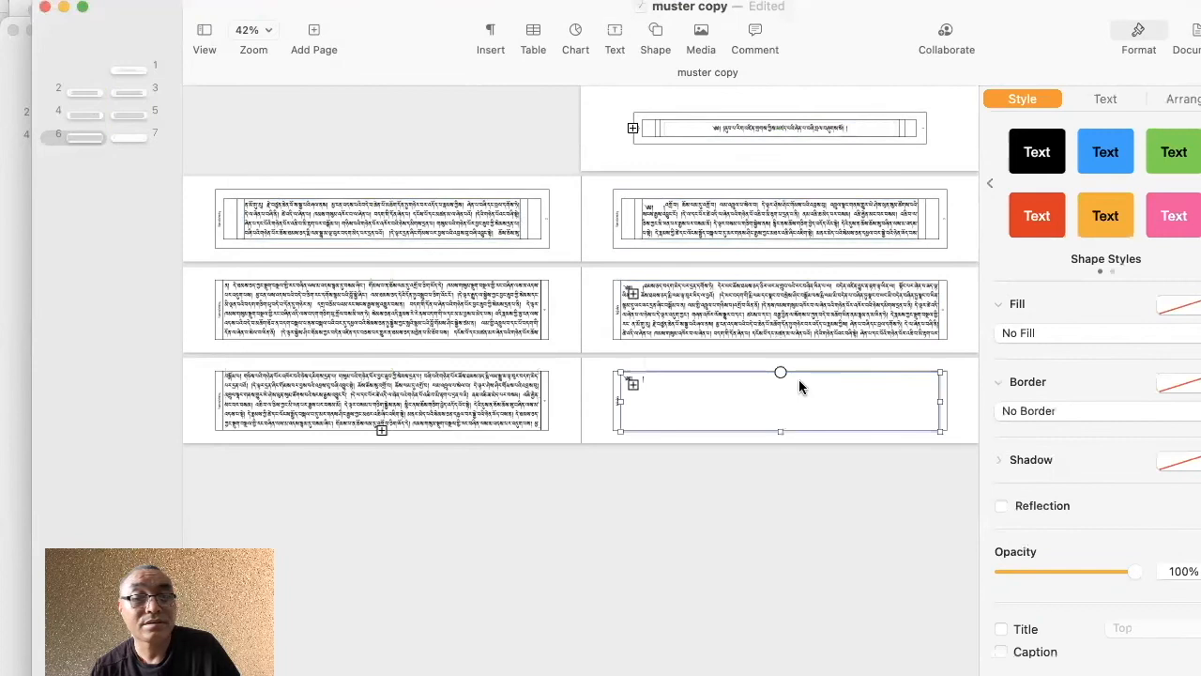
left_click(780, 373)
Create a new thread from the narrow left-margin text box on page 1 and add the margin boxes of pages 3 and 5.
scroll(738, 248, "up", 3)
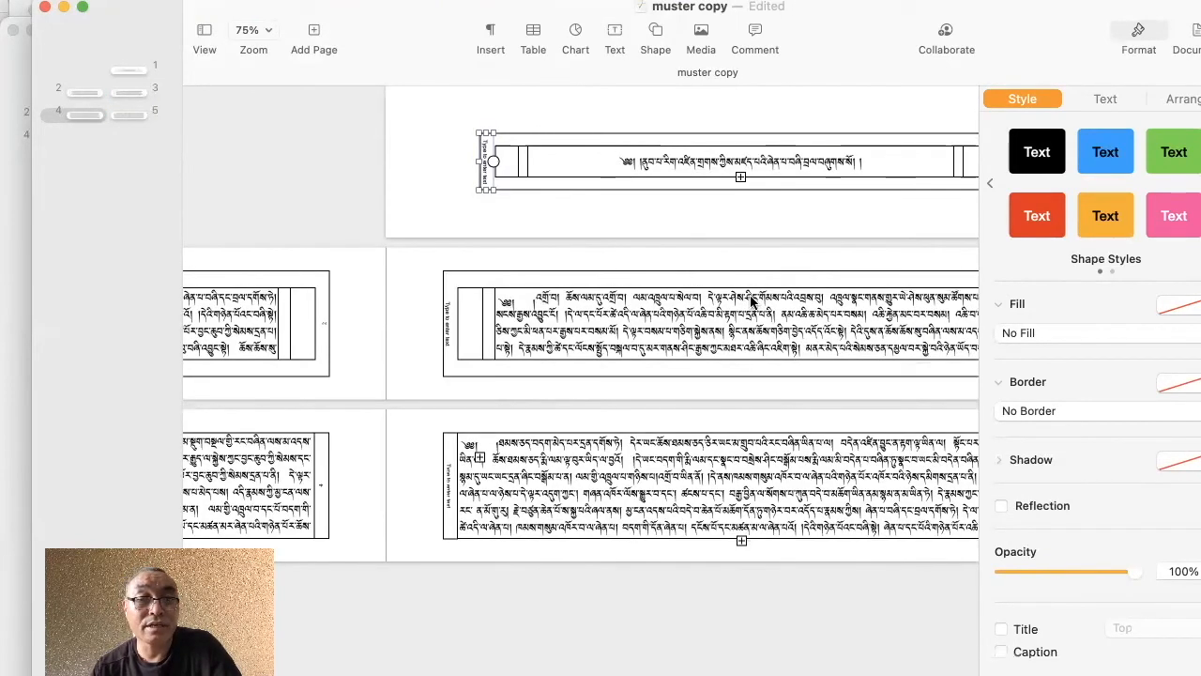
left_click(491, 162)
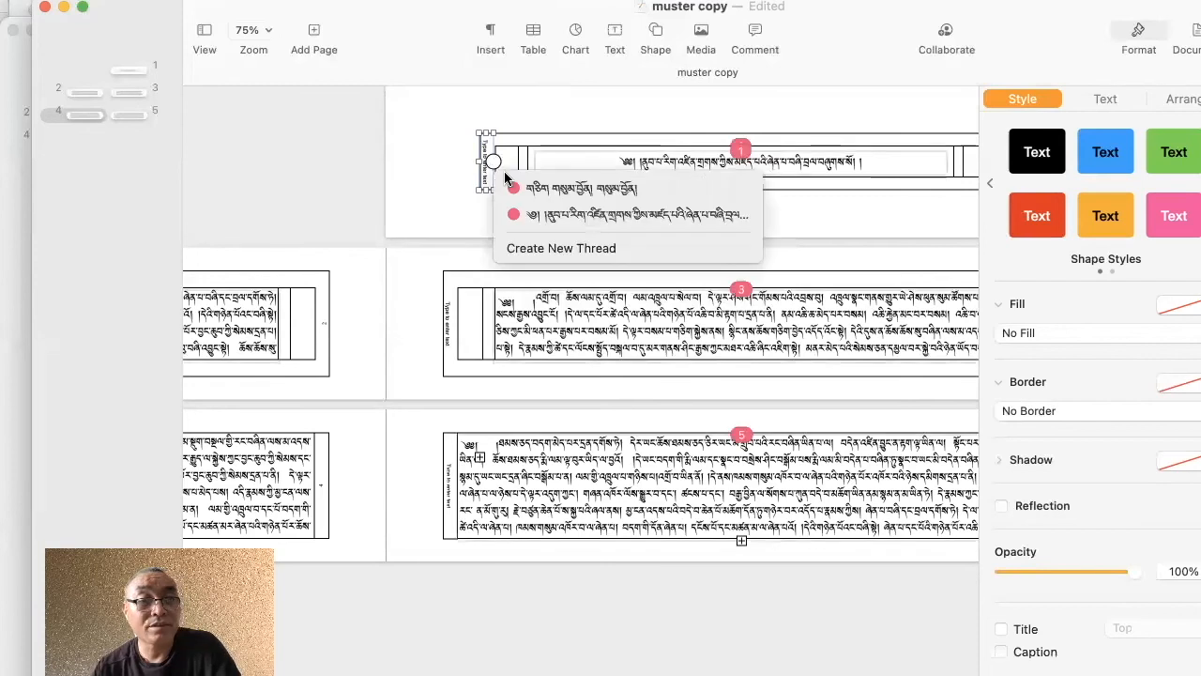
left_click(542, 248)
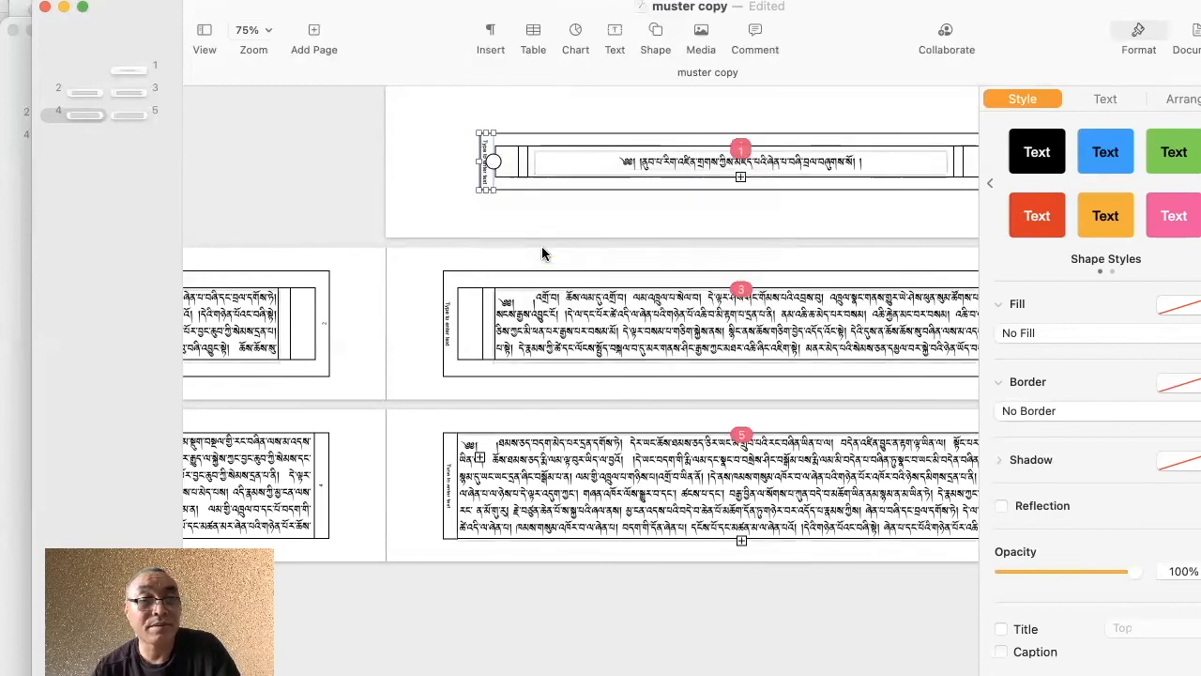
left_click(497, 165)
left_click(540, 190)
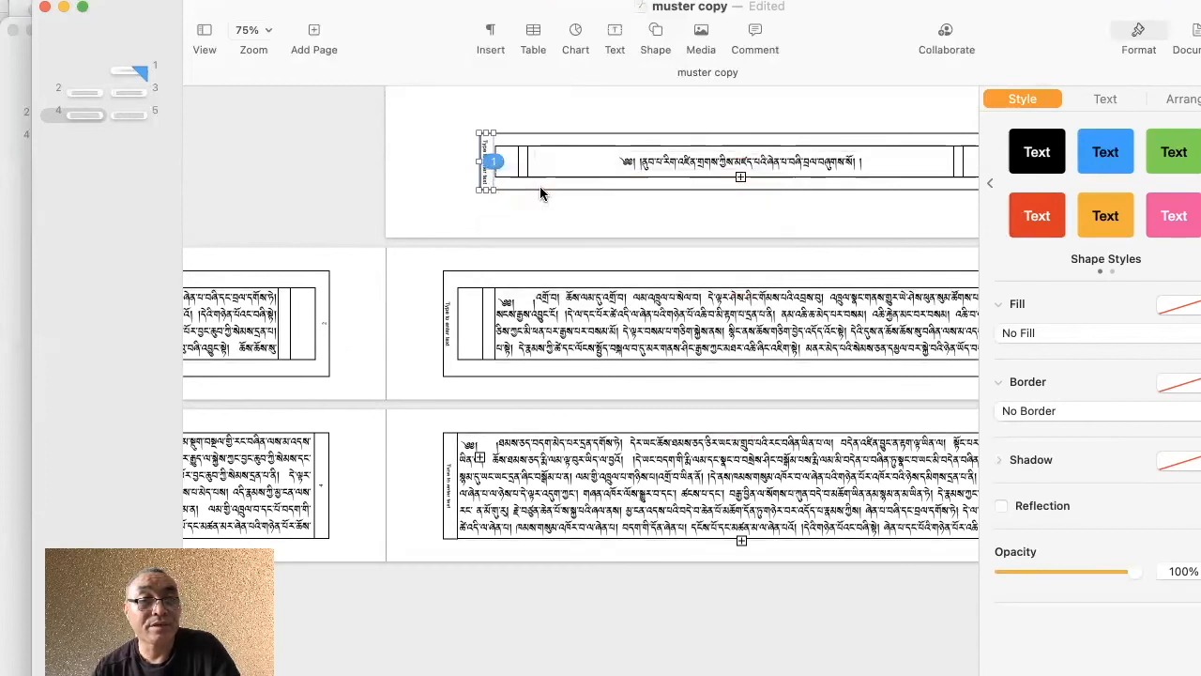
left_click(452, 324)
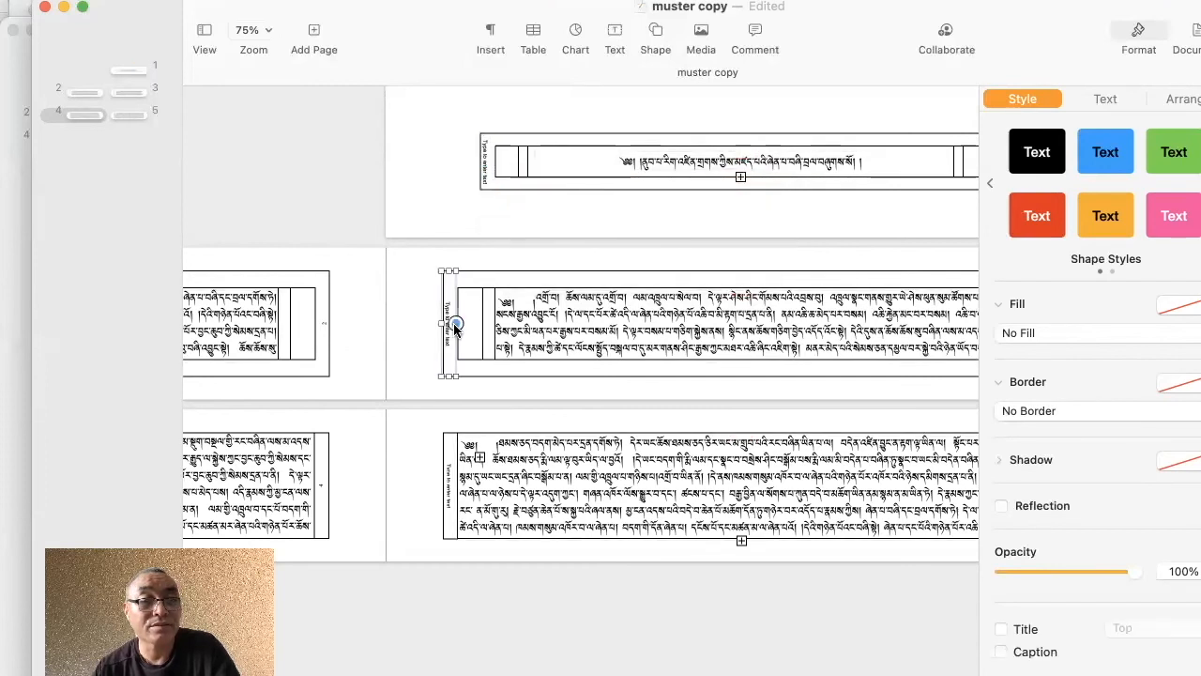
left_click(452, 483)
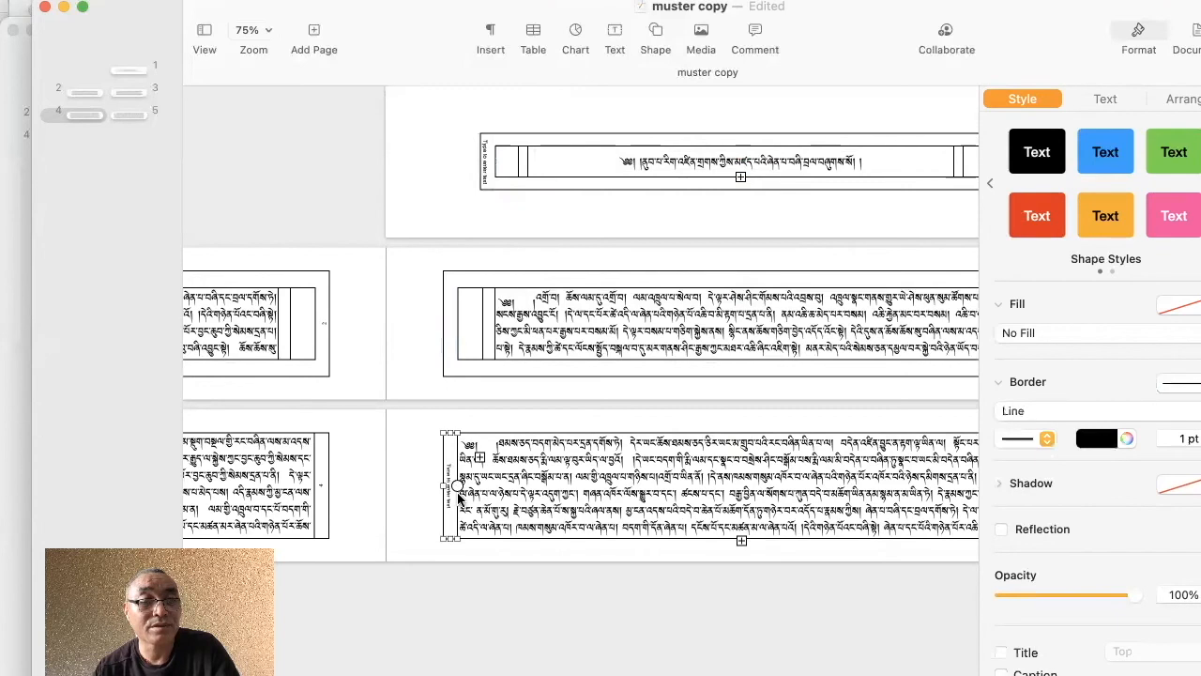
Replace the placeholder text in the linked margin boxes of pages 1, 3 and 5 with Tibetan folio numbers, starting with གཅིག.
left_click(486, 167)
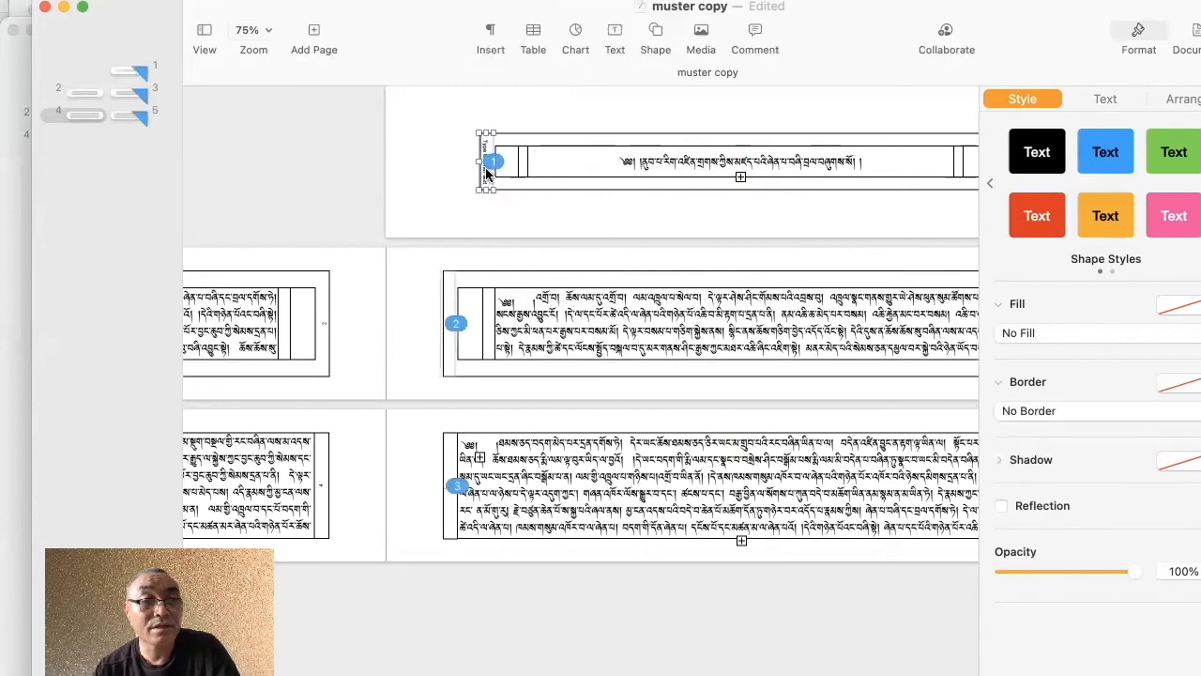
scroll(485, 169, "up", 10)
double_click(481, 118)
key("BackSpace")
scroll(481, 118, "down", 2)
scroll(462, 533, "down", 10)
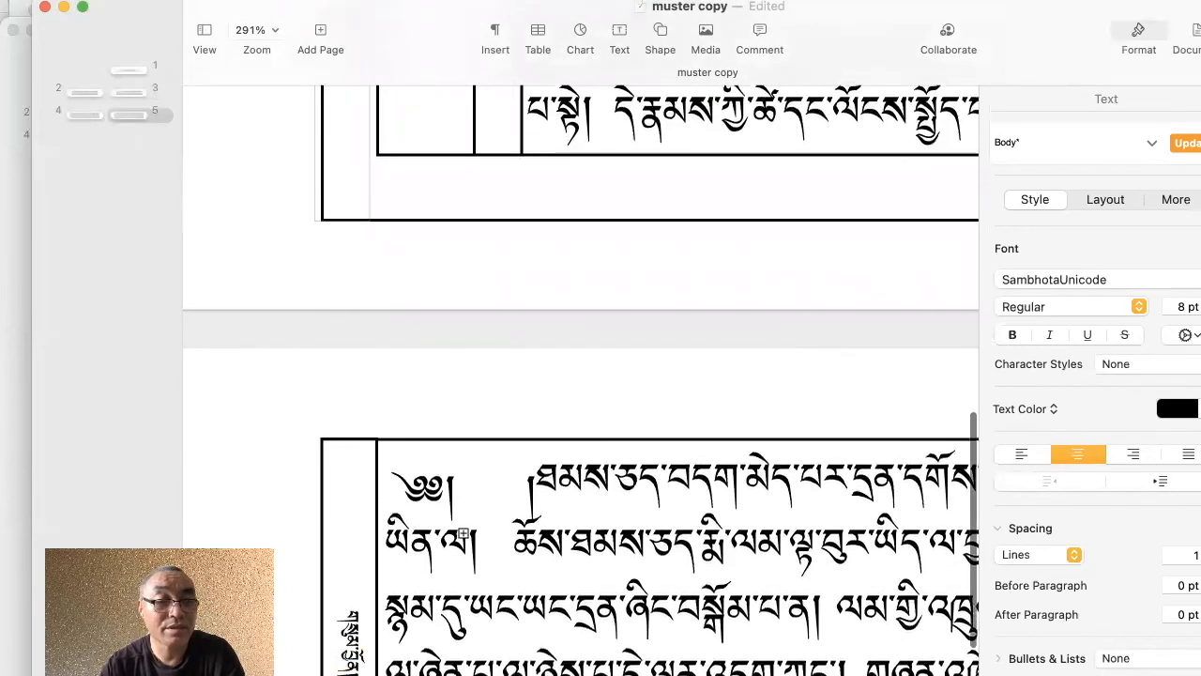
scroll(459, 513, "down", 5)
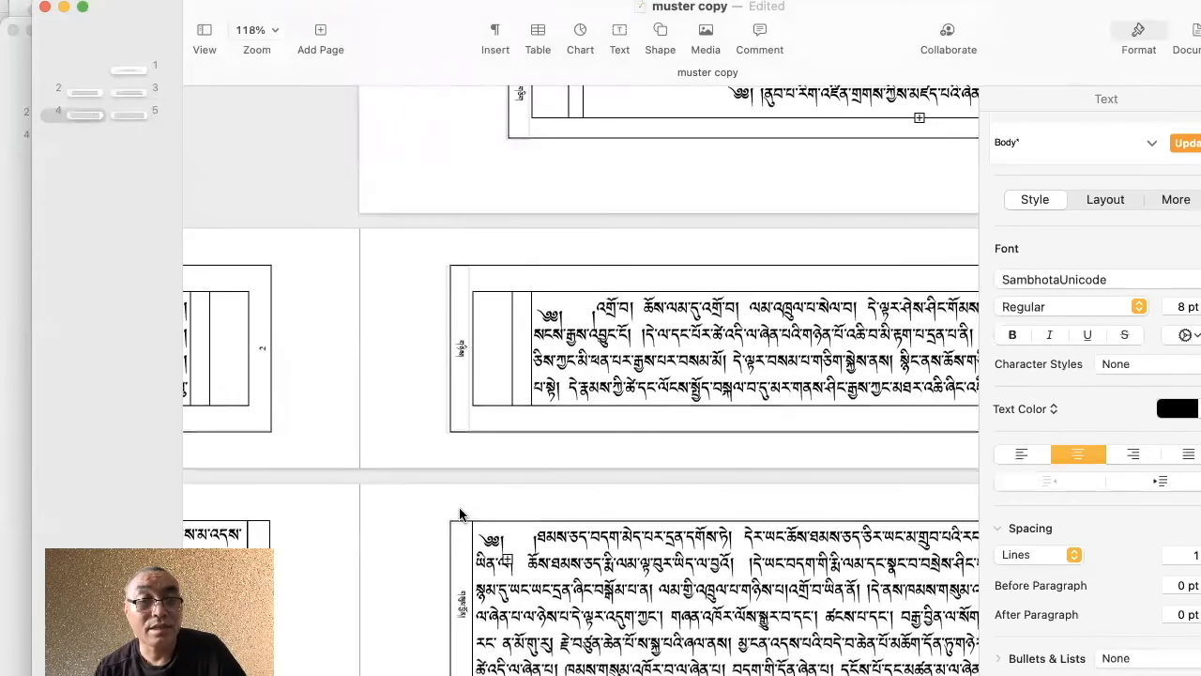
scroll(459, 513, "up", 5)
scroll(459, 513, "right", 3)
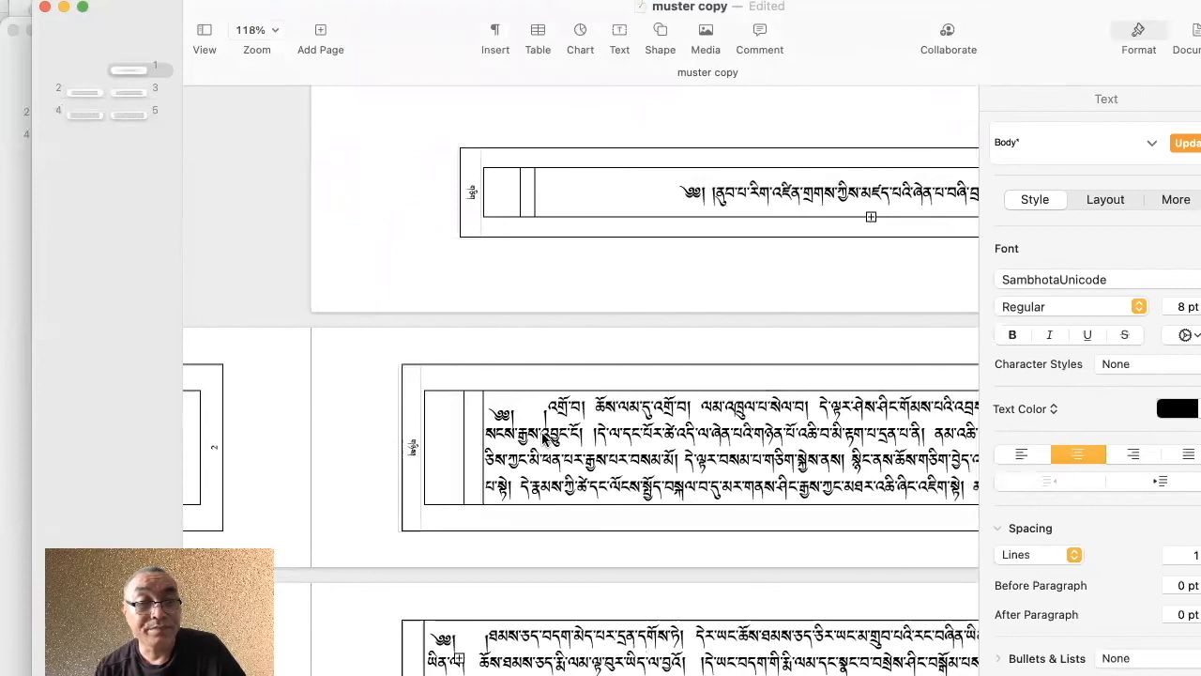
Copy a passage of about three lines from the main text on page 3, starting at ཆོས་ལམ་དུ་འགྲོ་བ།.
scroll(542, 438, "up", 5)
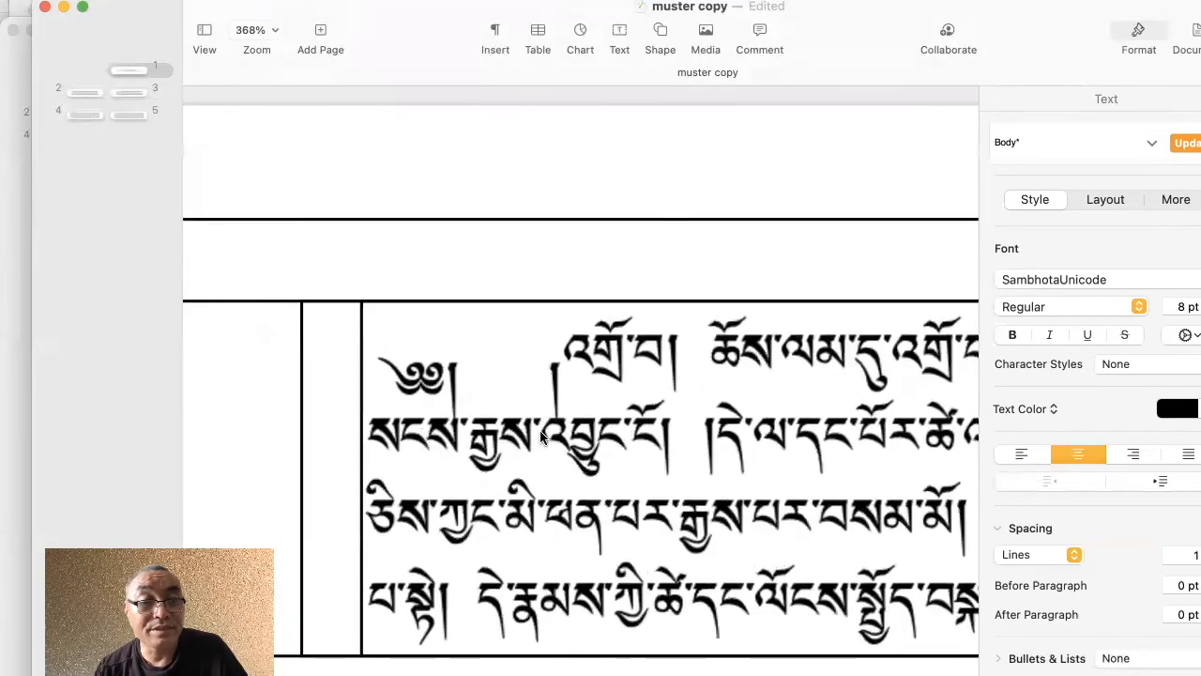
scroll(542, 438, "down", 1)
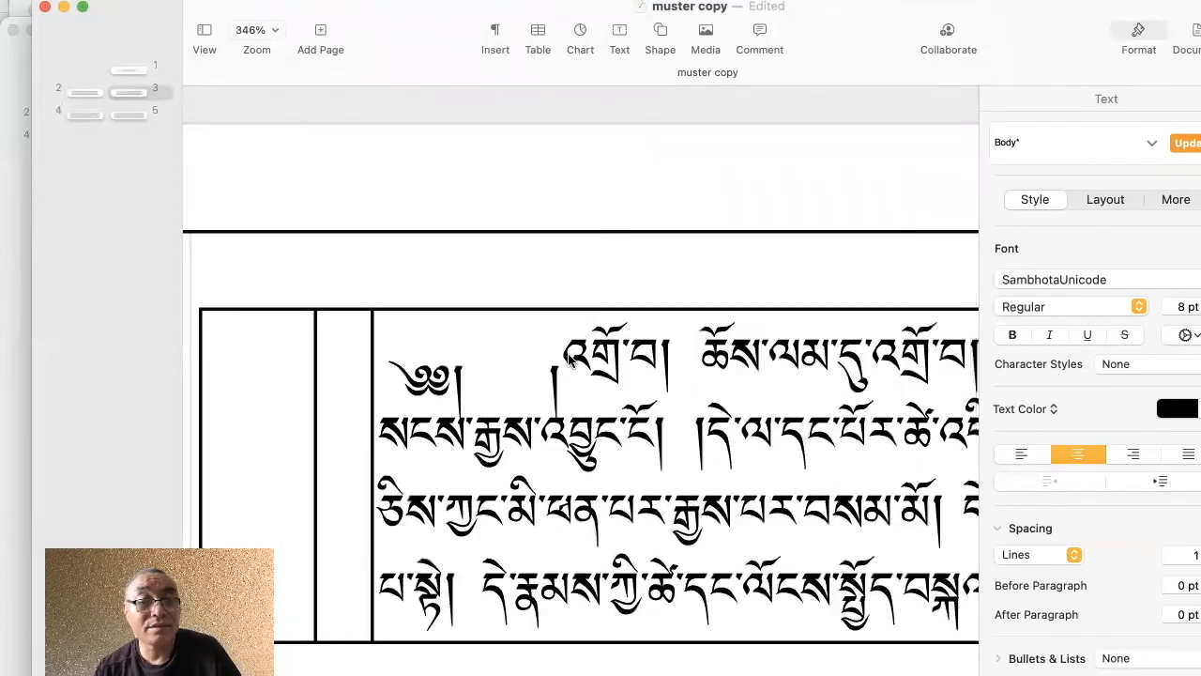
left_click(604, 376)
left_click_drag(713, 375, 813, 502)
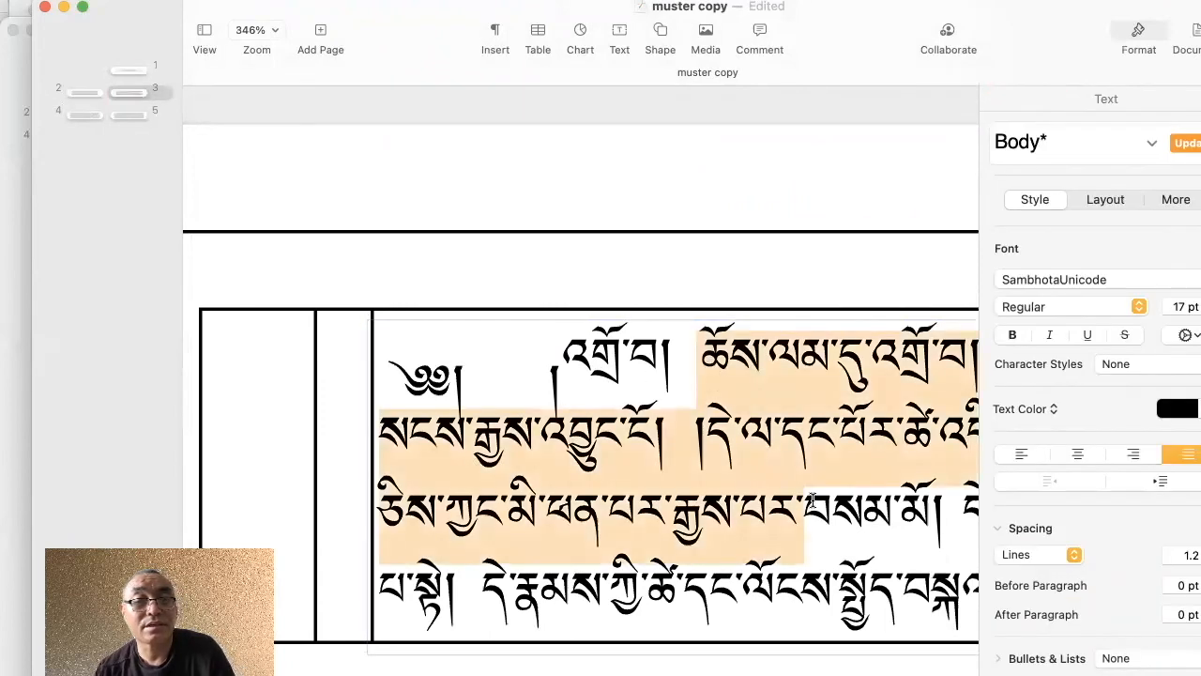
Reopen the master pages and fill the main text box of ཤོག་གྲངས་གཉིས་པའི་མདུན། with the copied passage pasted twice.
left_click(200, 28)
left_click(250, 225)
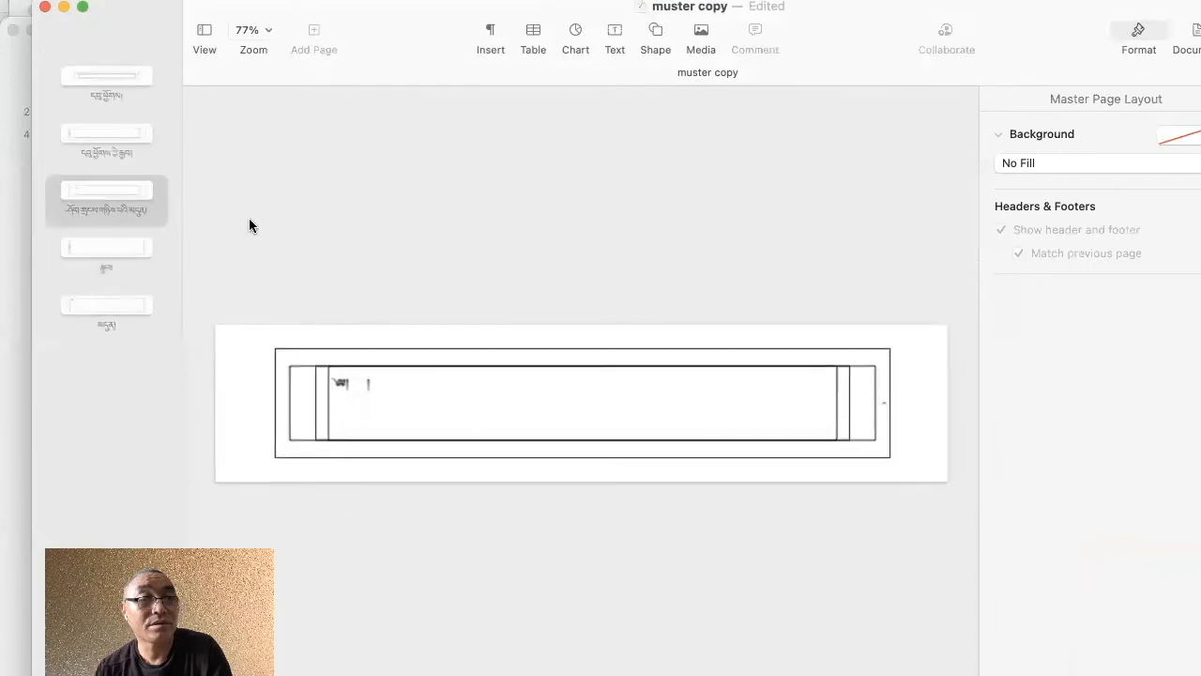
left_click(381, 408)
left_click(413, 414)
type("ཆོས་ལམ་དུ་འགྲོ་བ། ལམ་འཁྲུལ་པ་སེལ་བ། དེ་ལྟར་ཤེས་ཤིང་གོམས་པའི་འབྲས་བུ། འཁྲུལ་སྣང་གནས་གྱུར་ཡེ་ཤེས་ཕུན་སུམ་ཚོགས་པའི་སངས་རྒྱས་འབྱུང་ངོ། །དེ་ལ་དང་པོར་ཚེ་འདི་ལ་ཞེན་པའི་གཉེན་པོ་འཆི་བ་མི་རྟག་པ་དྲན་པ་ནི། ནམ་འཆི་ཆ་མེད་པར་བསམ། འཆི་རྐྱེན་མང་བར་བསམ། འཆི་བ་ལ་ཅིས་ཀྱང་མི་ཕན་པར་རྒྱས་པར་")
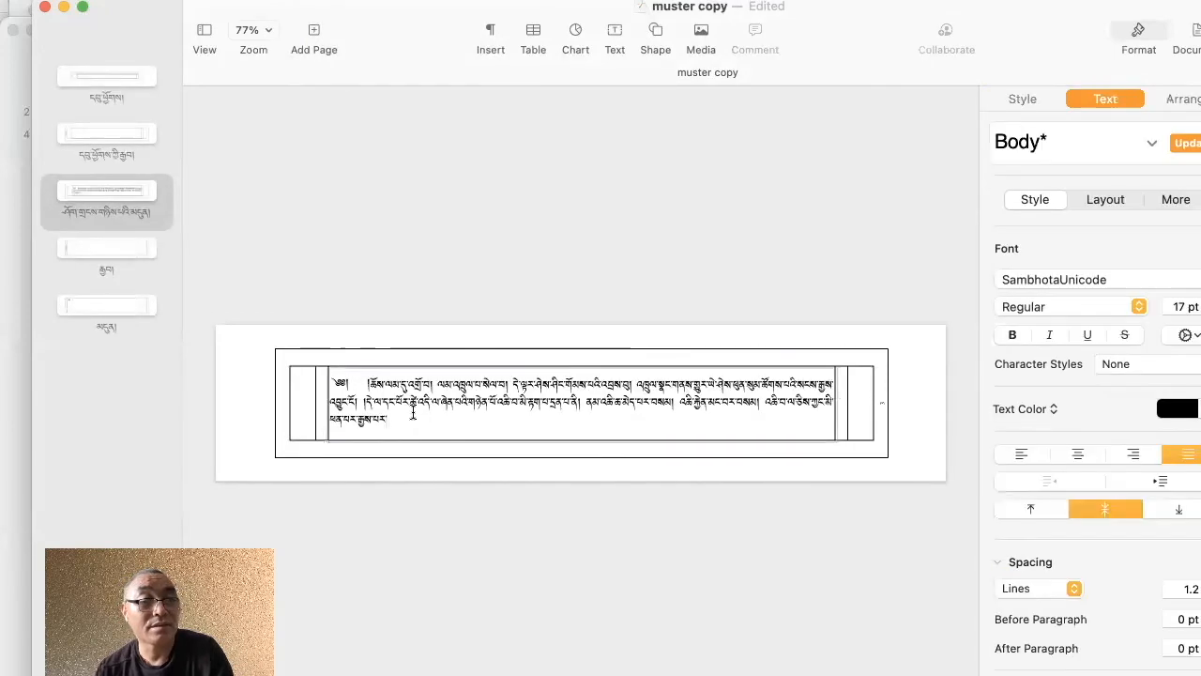
scroll(362, 406, "up", 5)
key("super+v")
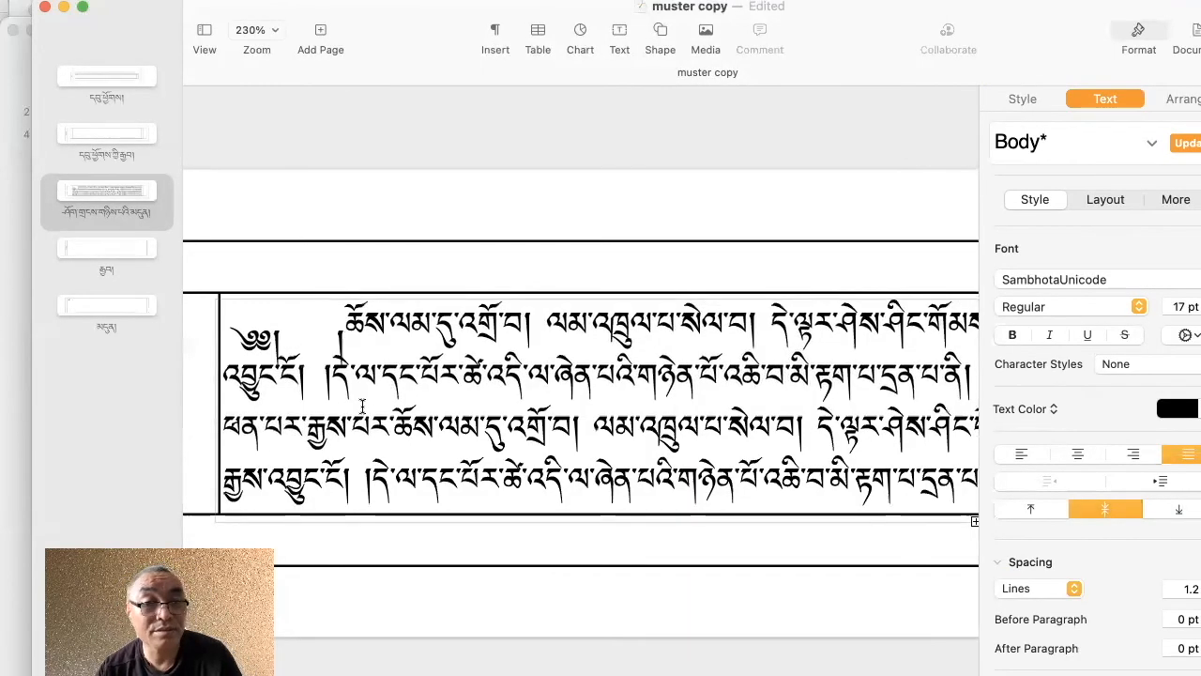
Nudge the opening ornament group on this master up to Y 0.84 in, level with the first text line, and return to page 3 of the document.
left_click(265, 337)
key("Up")
key("Up")
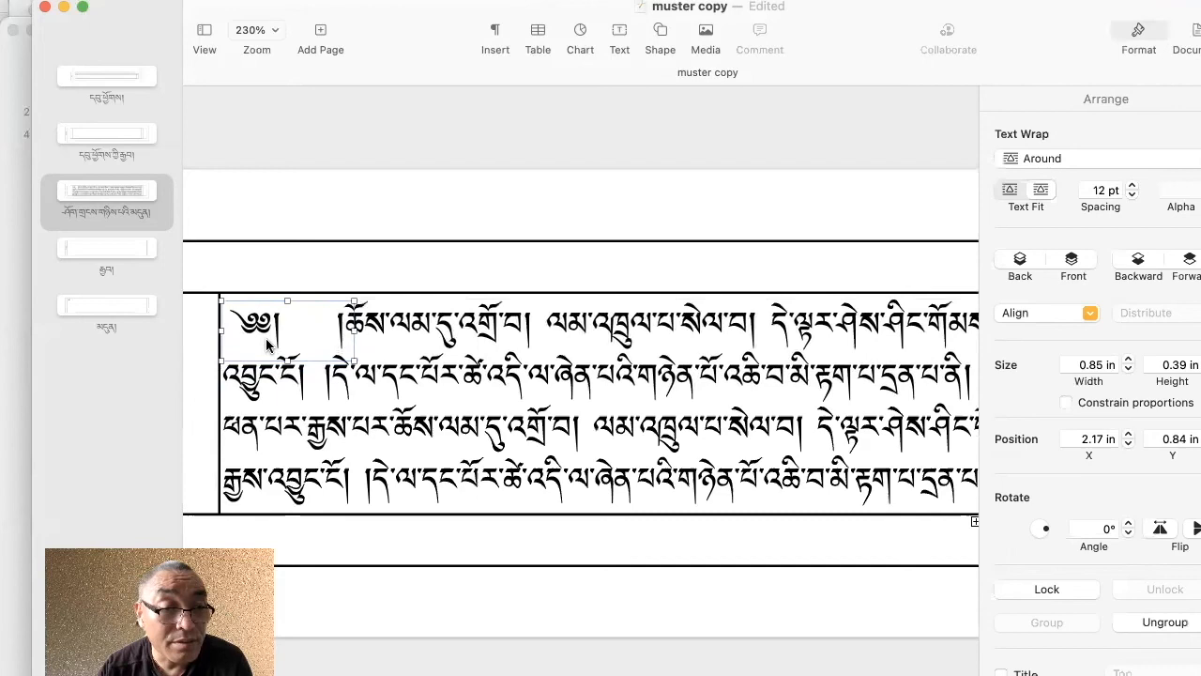
left_click(435, 394)
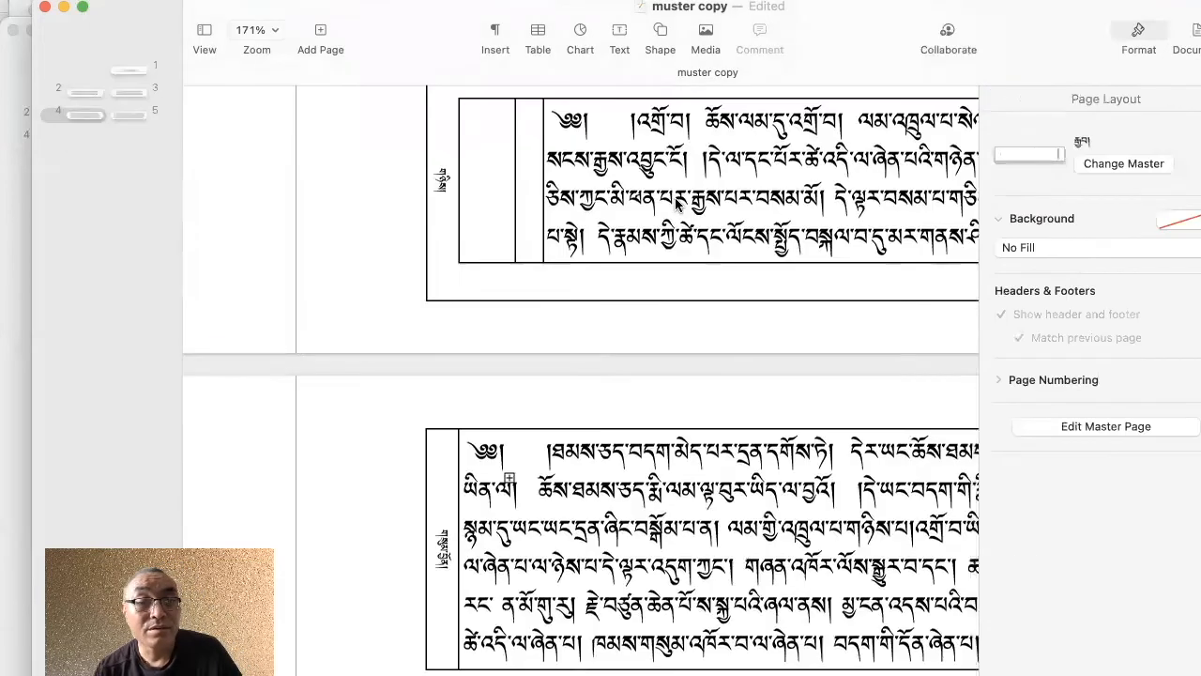
scroll(677, 207, "up", 2)
scroll(676, 203, "right", 10)
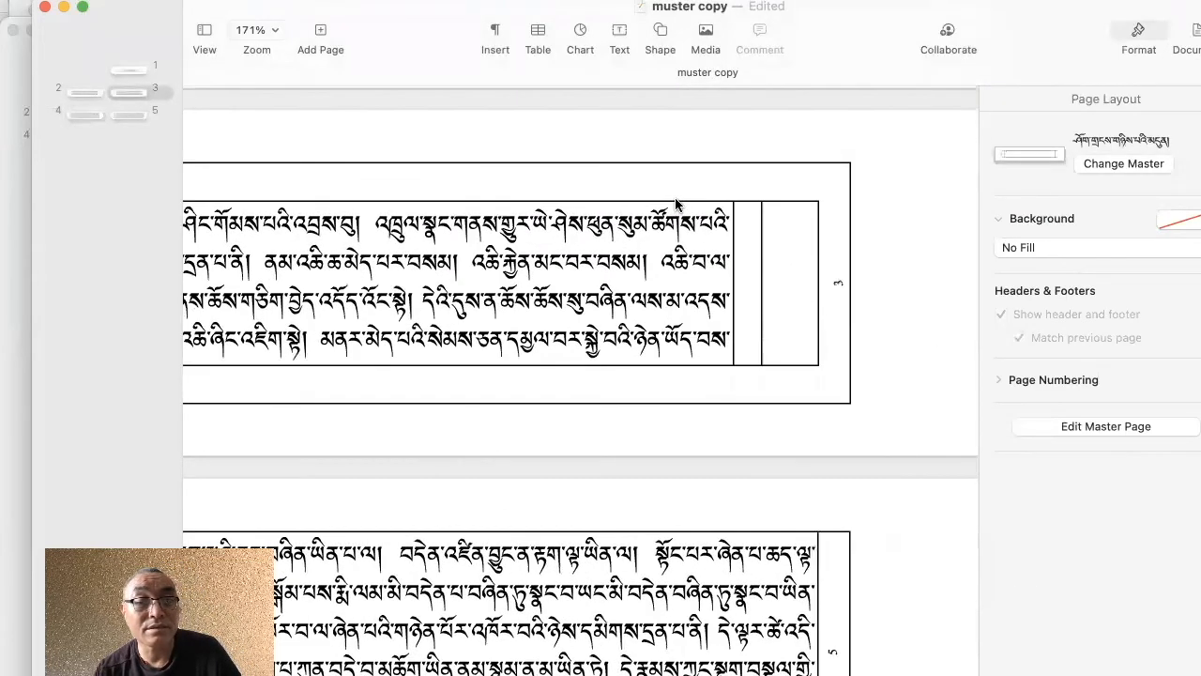
scroll(676, 203, "left", 3)
scroll(675, 202, "down", 1)
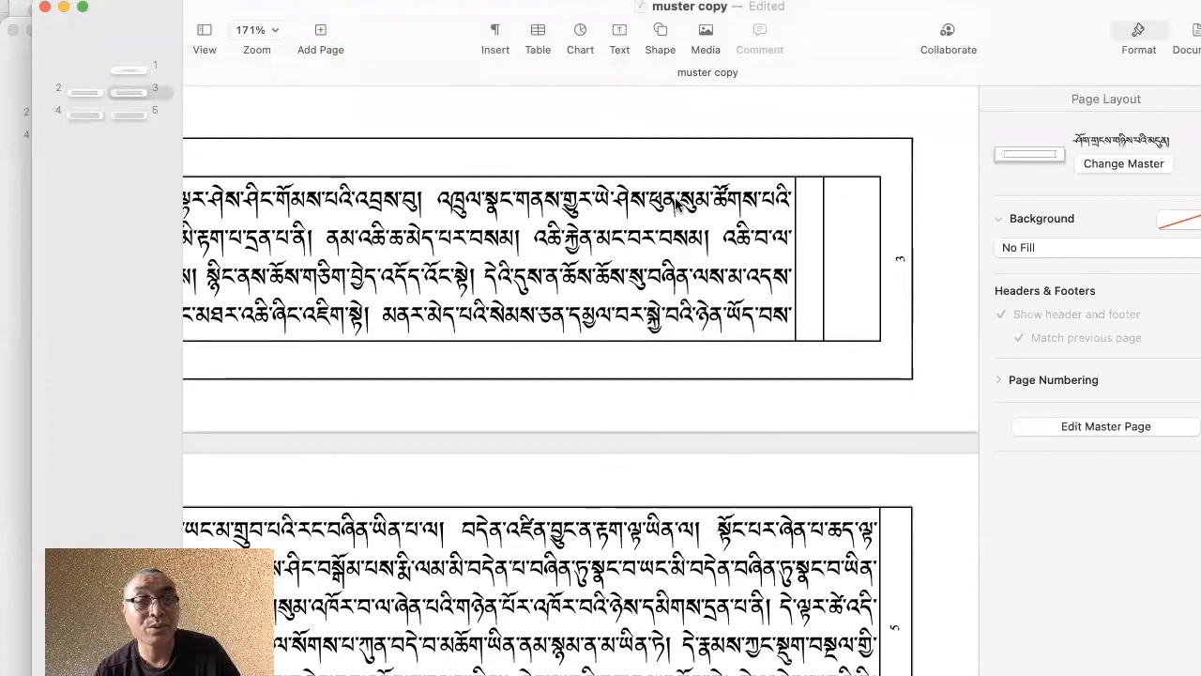